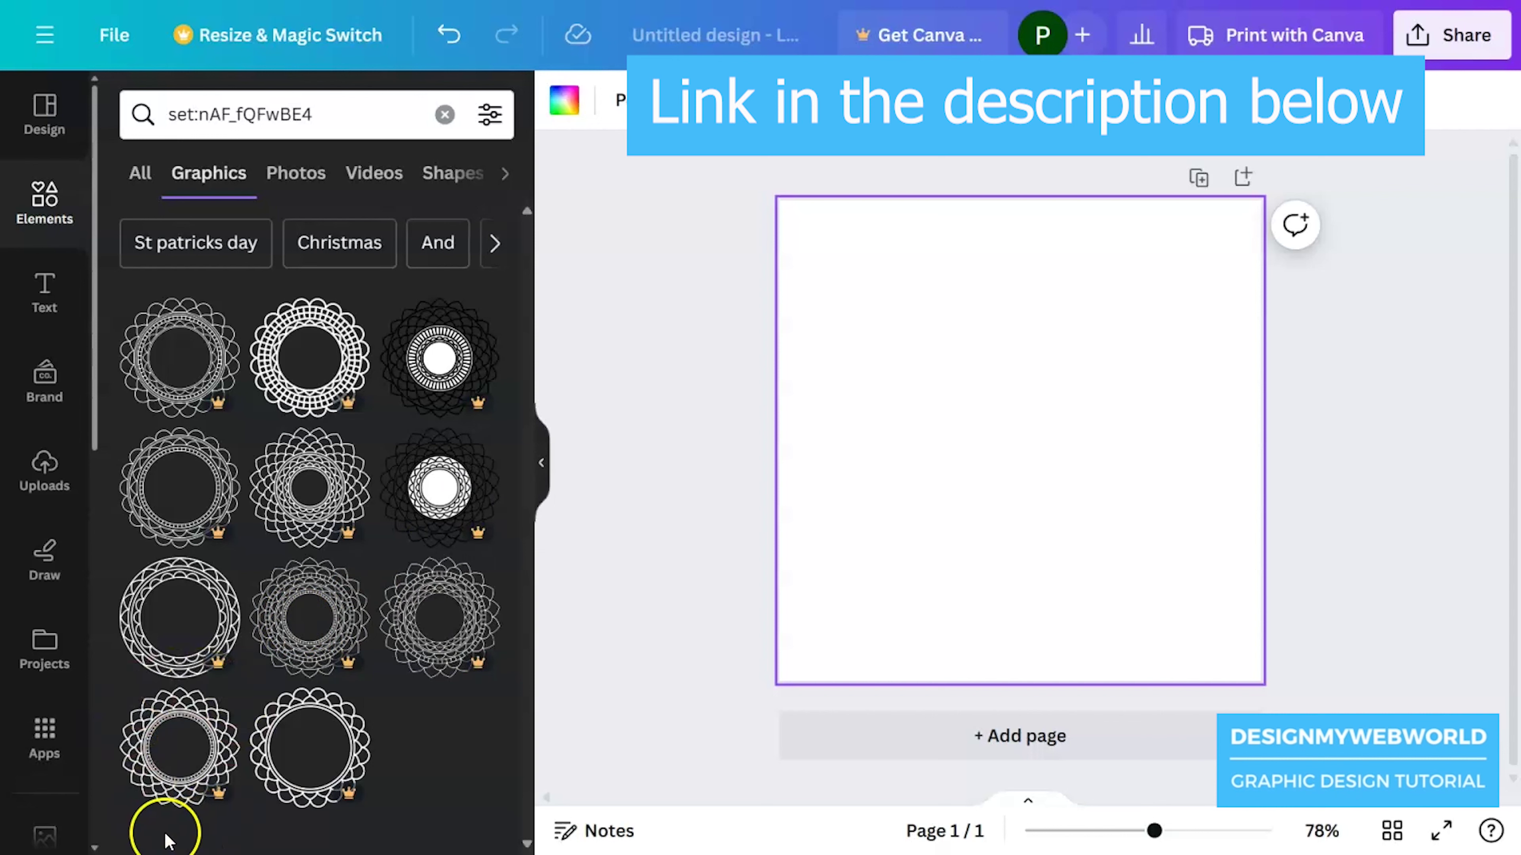
Place the petalled mandala ring on the page, enlarge it to nearly fill the canvas, and colour it gold #DF992E
left_click(152, 730)
left_click_drag(1229, 631, 1234, 640)
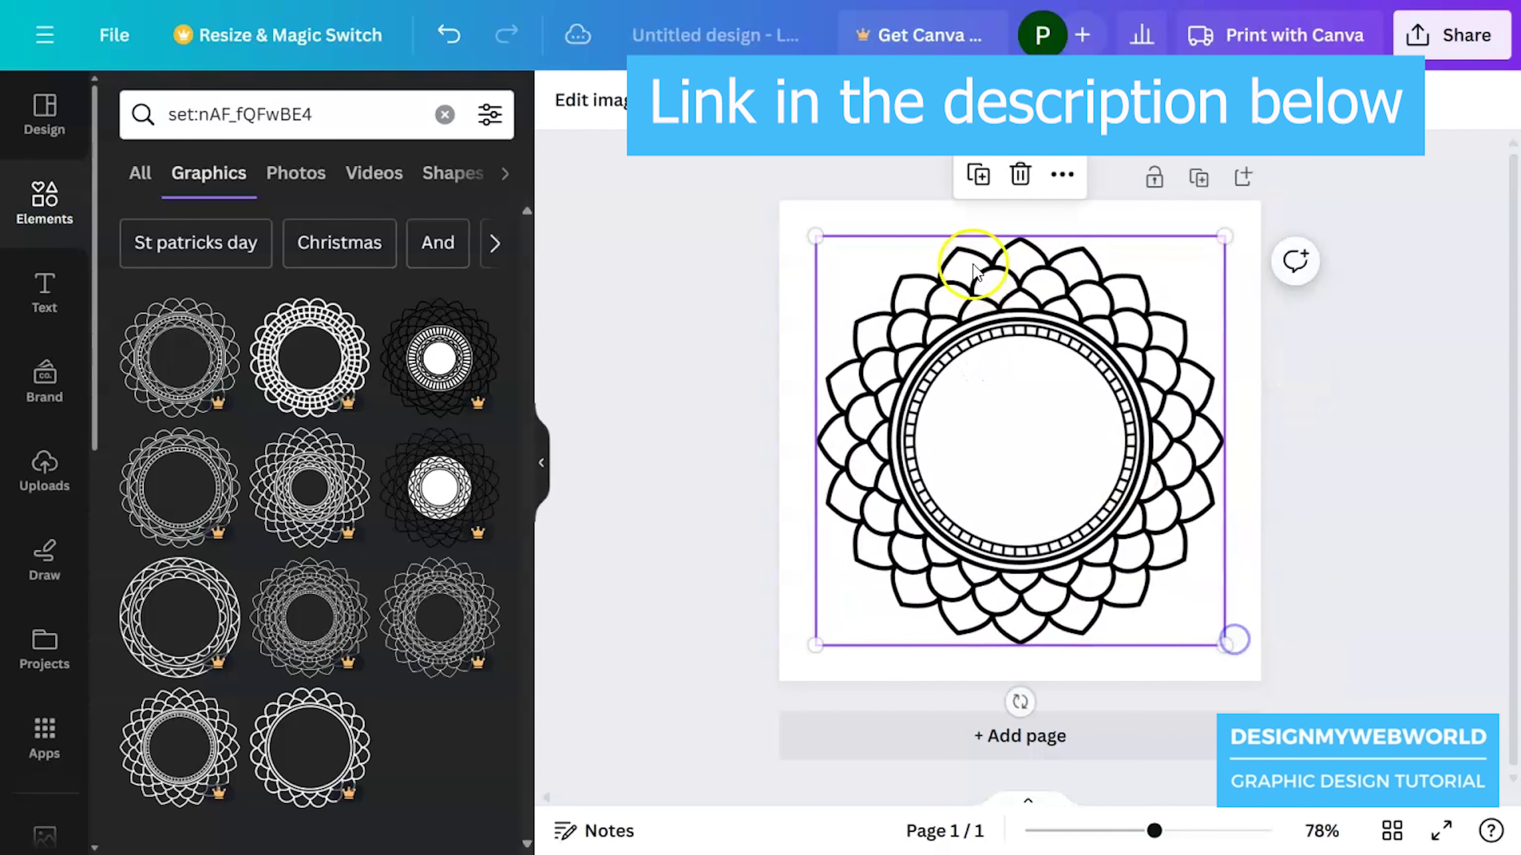
left_click(852, 99)
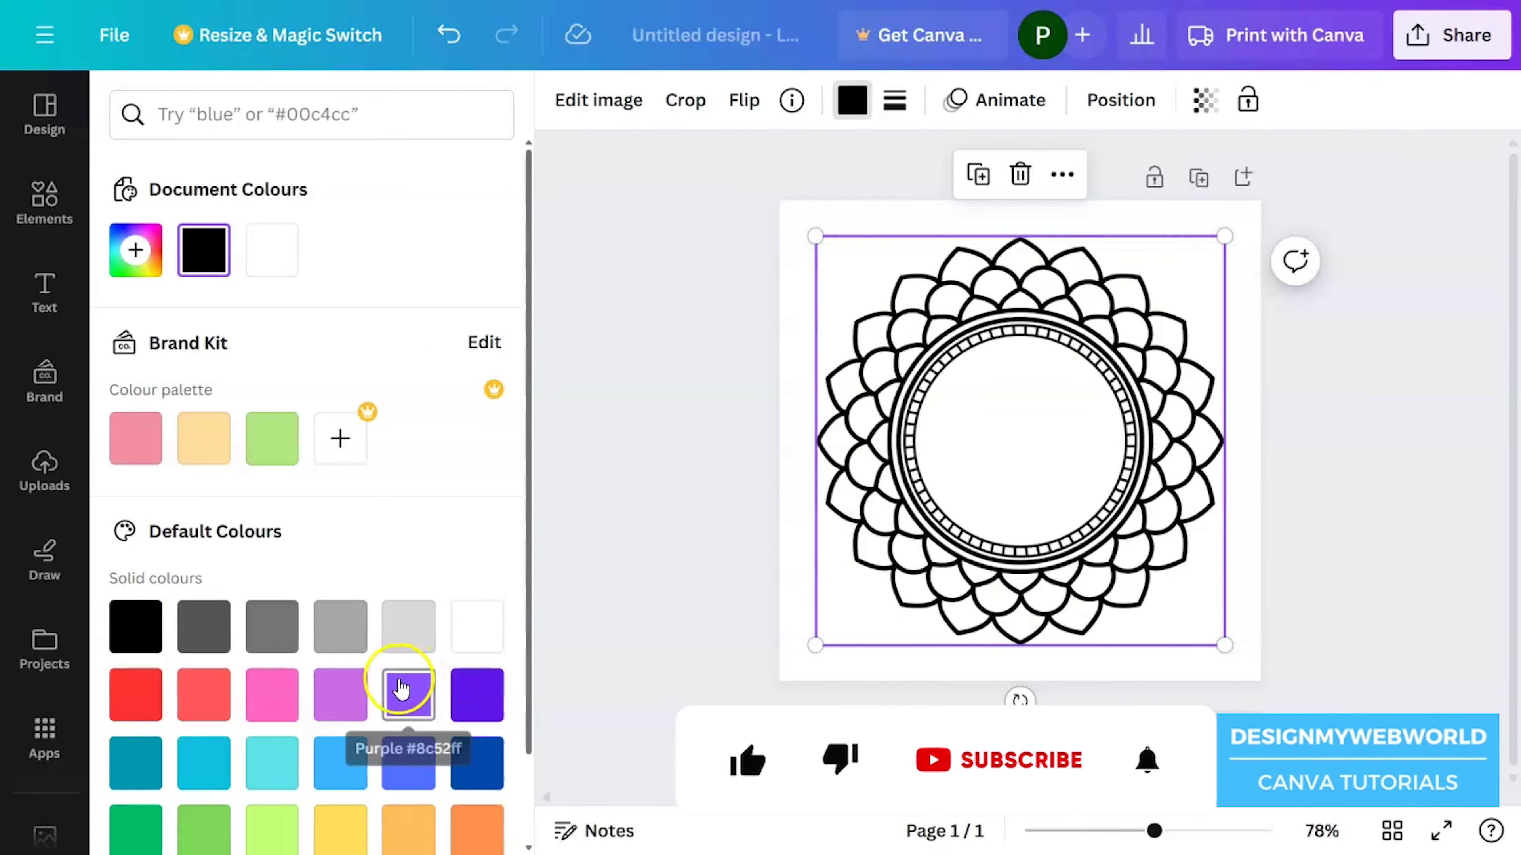
left_click(408, 827)
left_click(126, 255)
left_click_drag(368, 304, 403, 331)
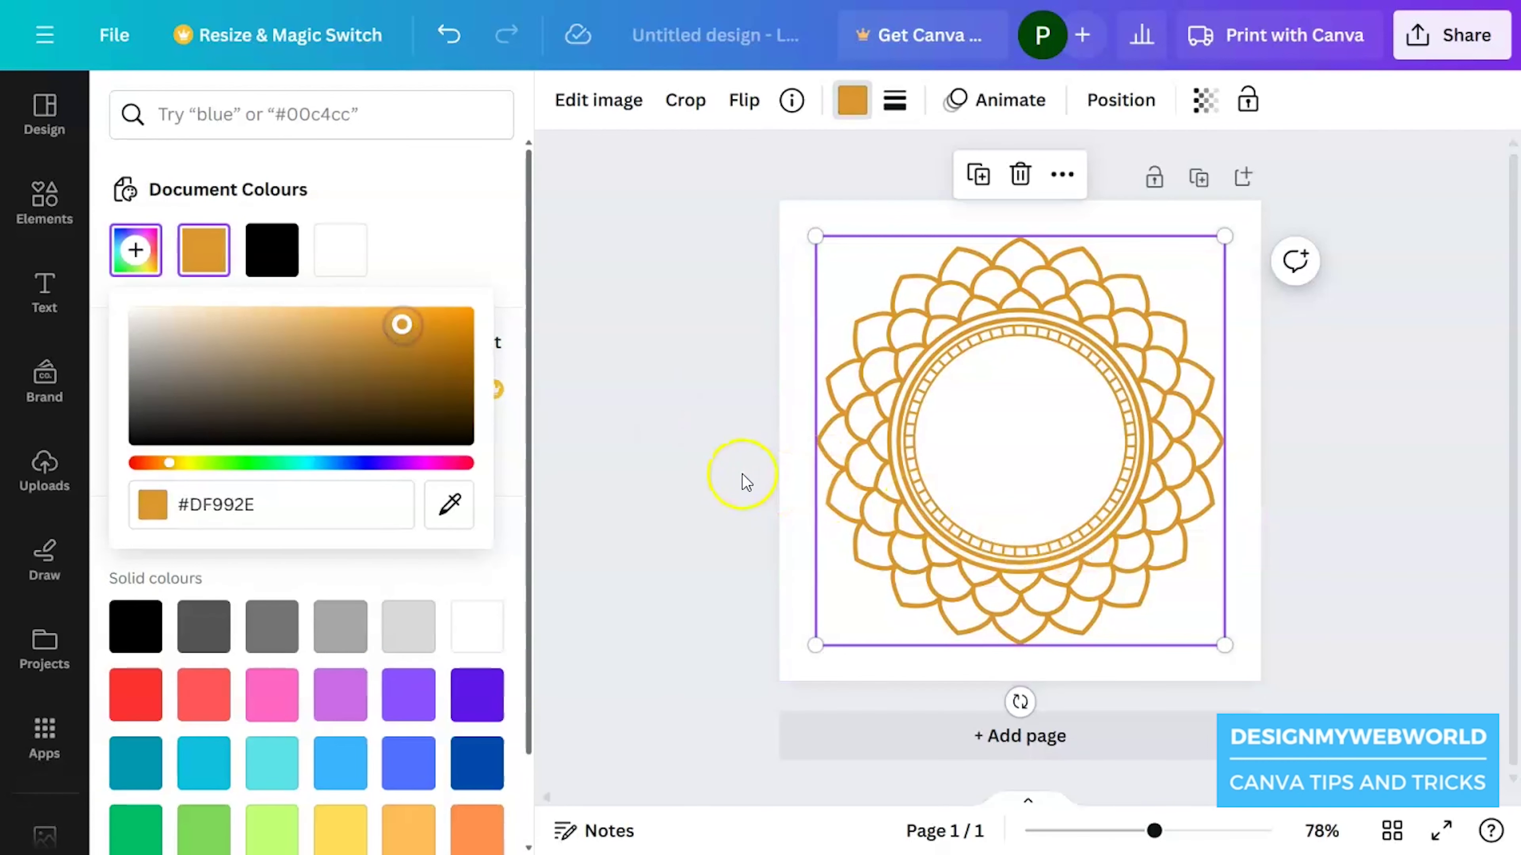
left_click(745, 483)
Crop away the lower half of the mandala so only the upper arch remains
left_click(907, 503)
double_click(907, 503)
left_click_drag(1220, 645, 1233, 461)
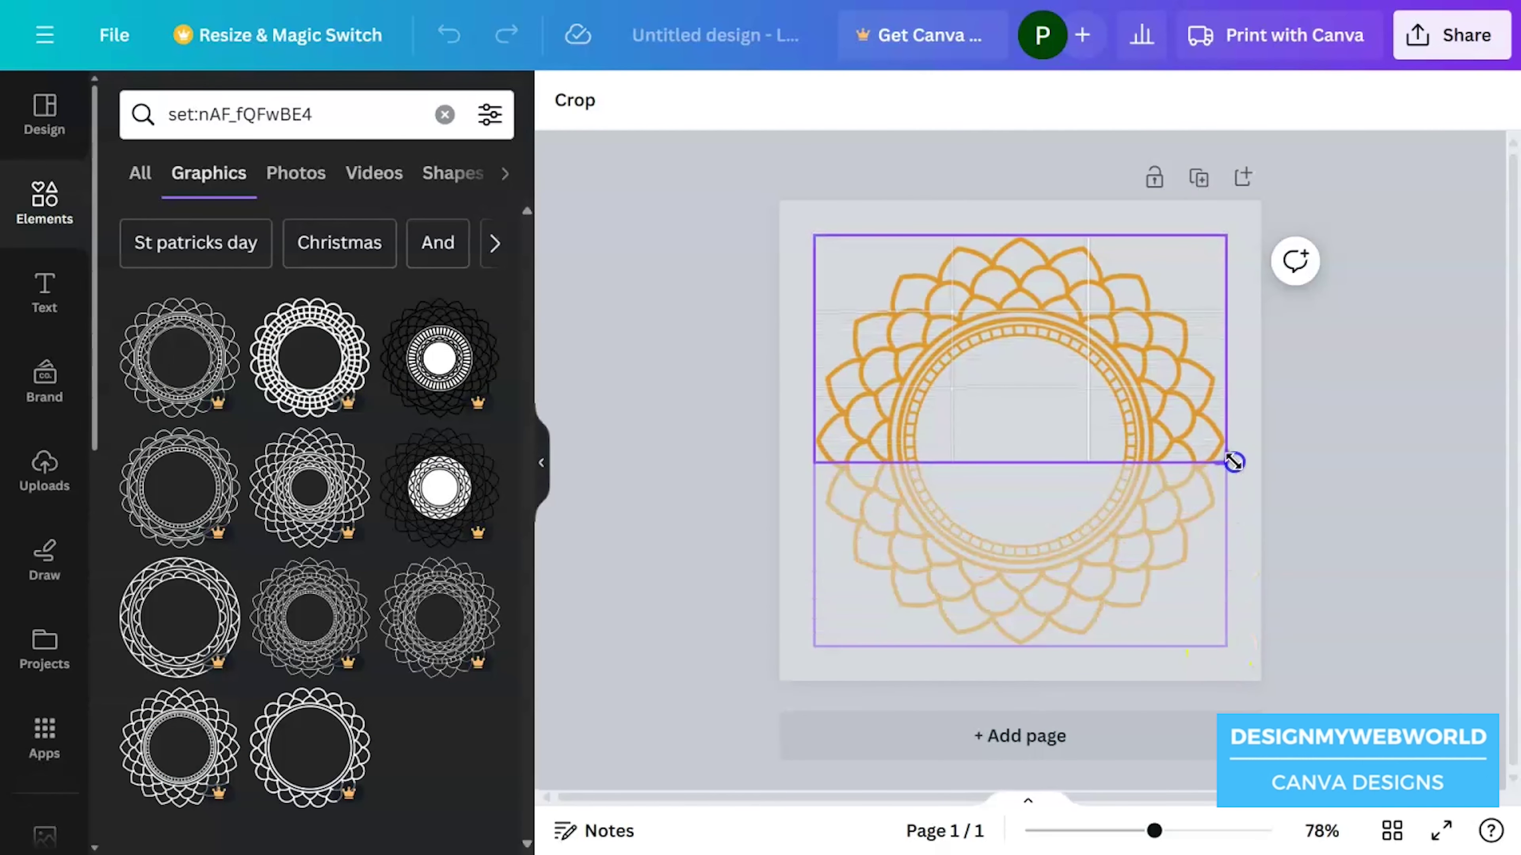
left_click(1246, 594)
left_click(1324, 598)
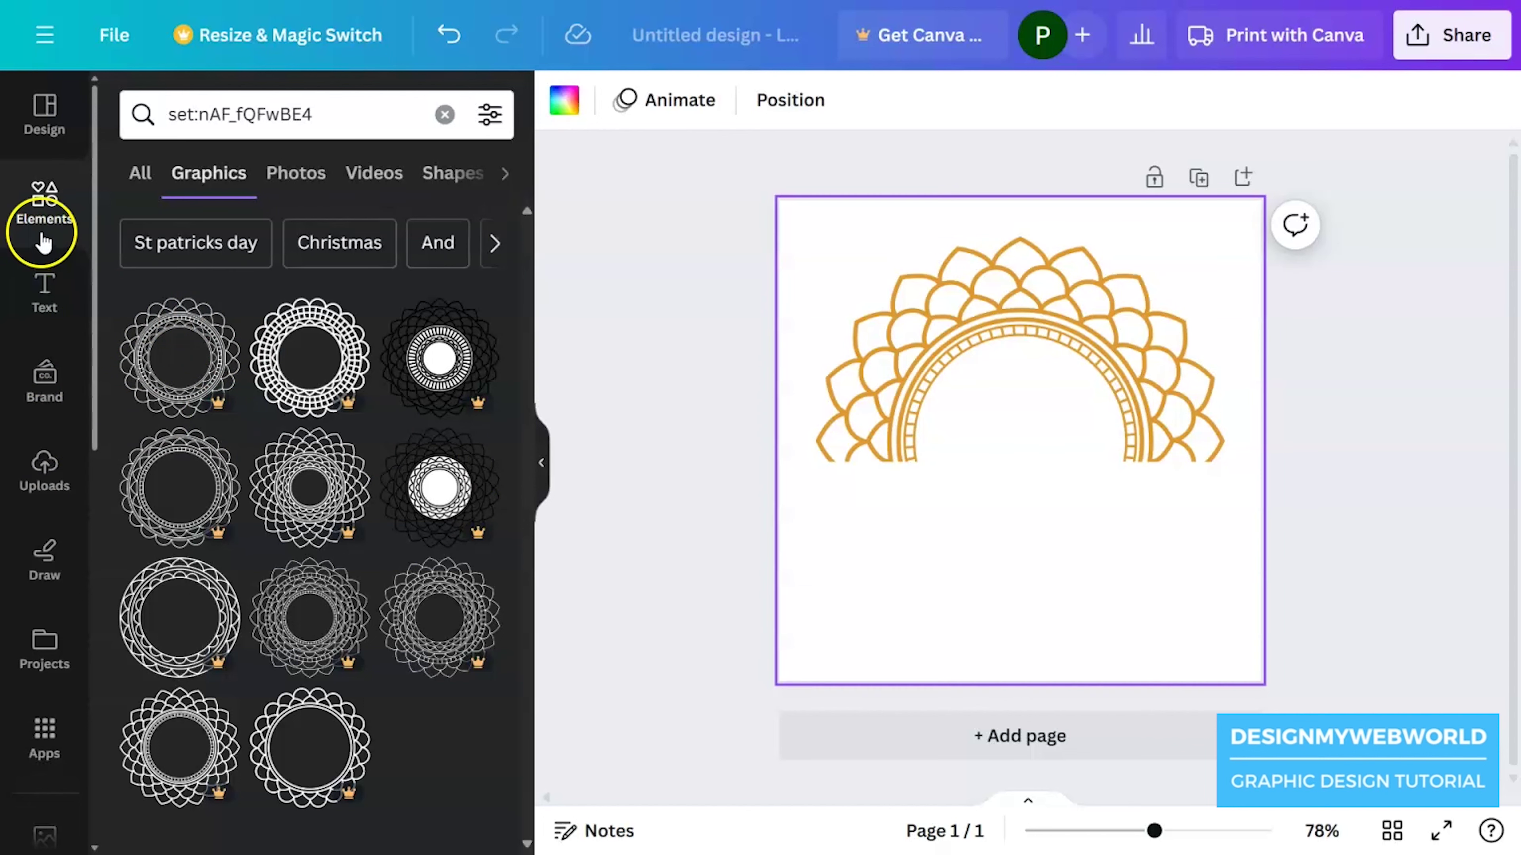
Add a straight line and stretch it horizontally along the cut edge of the half mandala
left_click(43, 209)
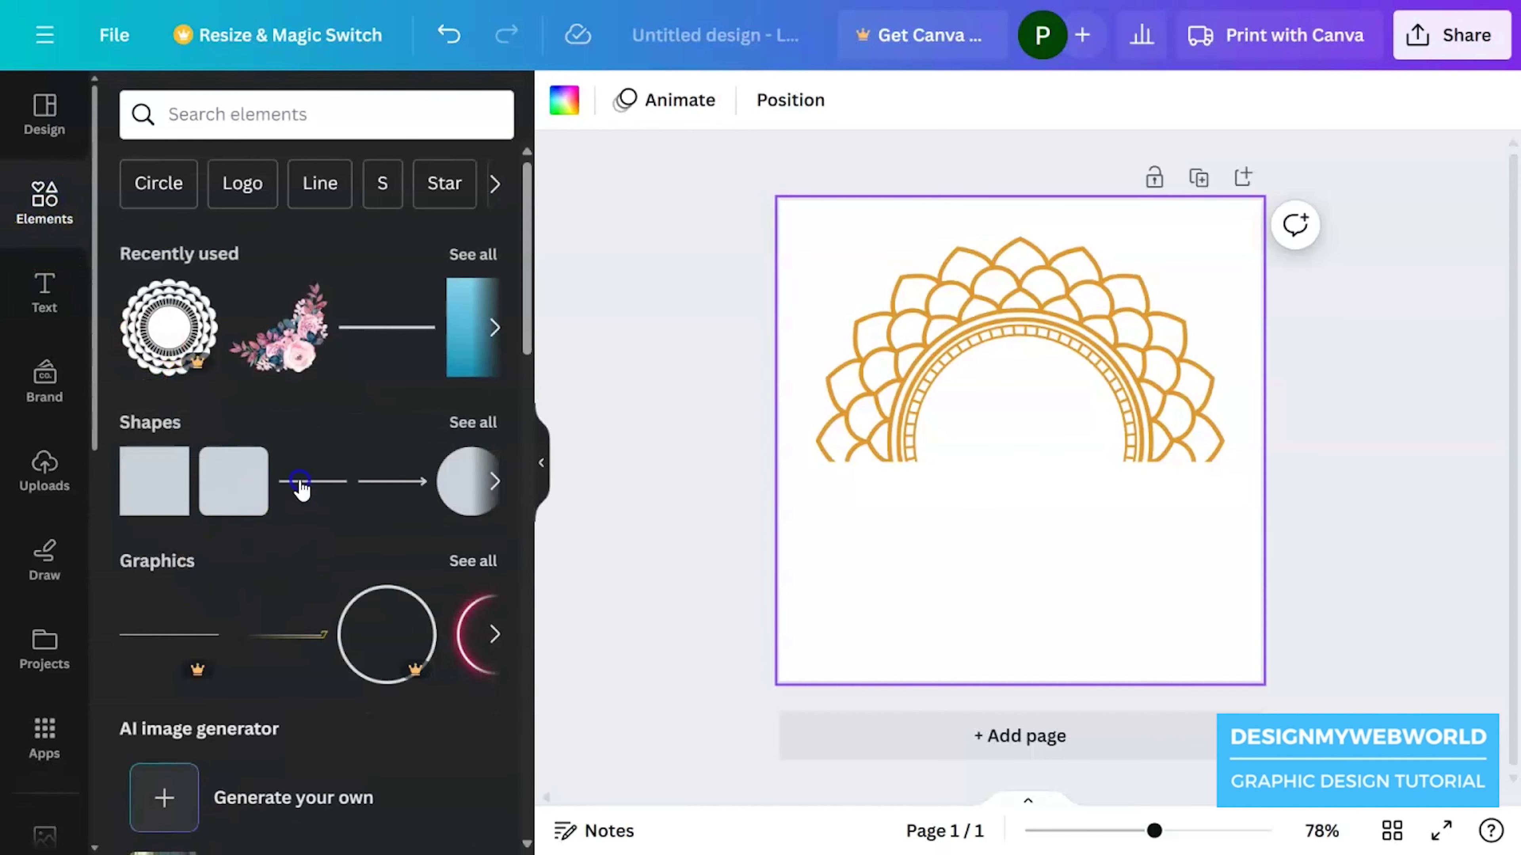
left_click(301, 488)
left_click_drag(1042, 499, 951, 527)
scroll(951, 526, "up", 5)
mouse_move(1058, 424)
left_mouse_down()
mouse_move(985, 427)
mouse_move(1008, 418)
mouse_move(951, 398)
mouse_move(1420, 397)
left_mouse_up()
Set the base line's weight to 2
left_click(620, 113)
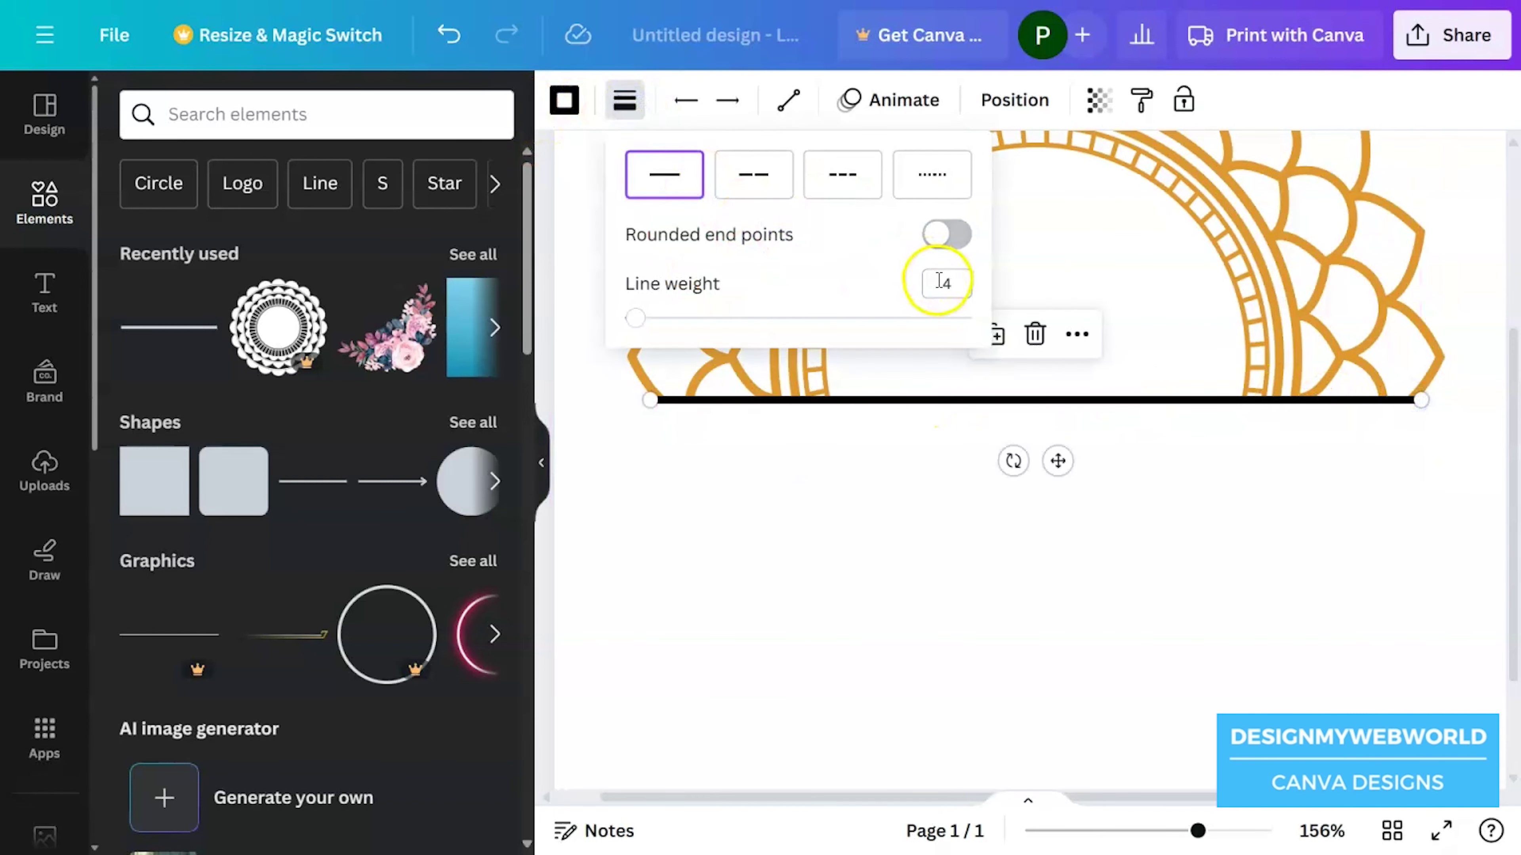
left_click(955, 280)
type("1")
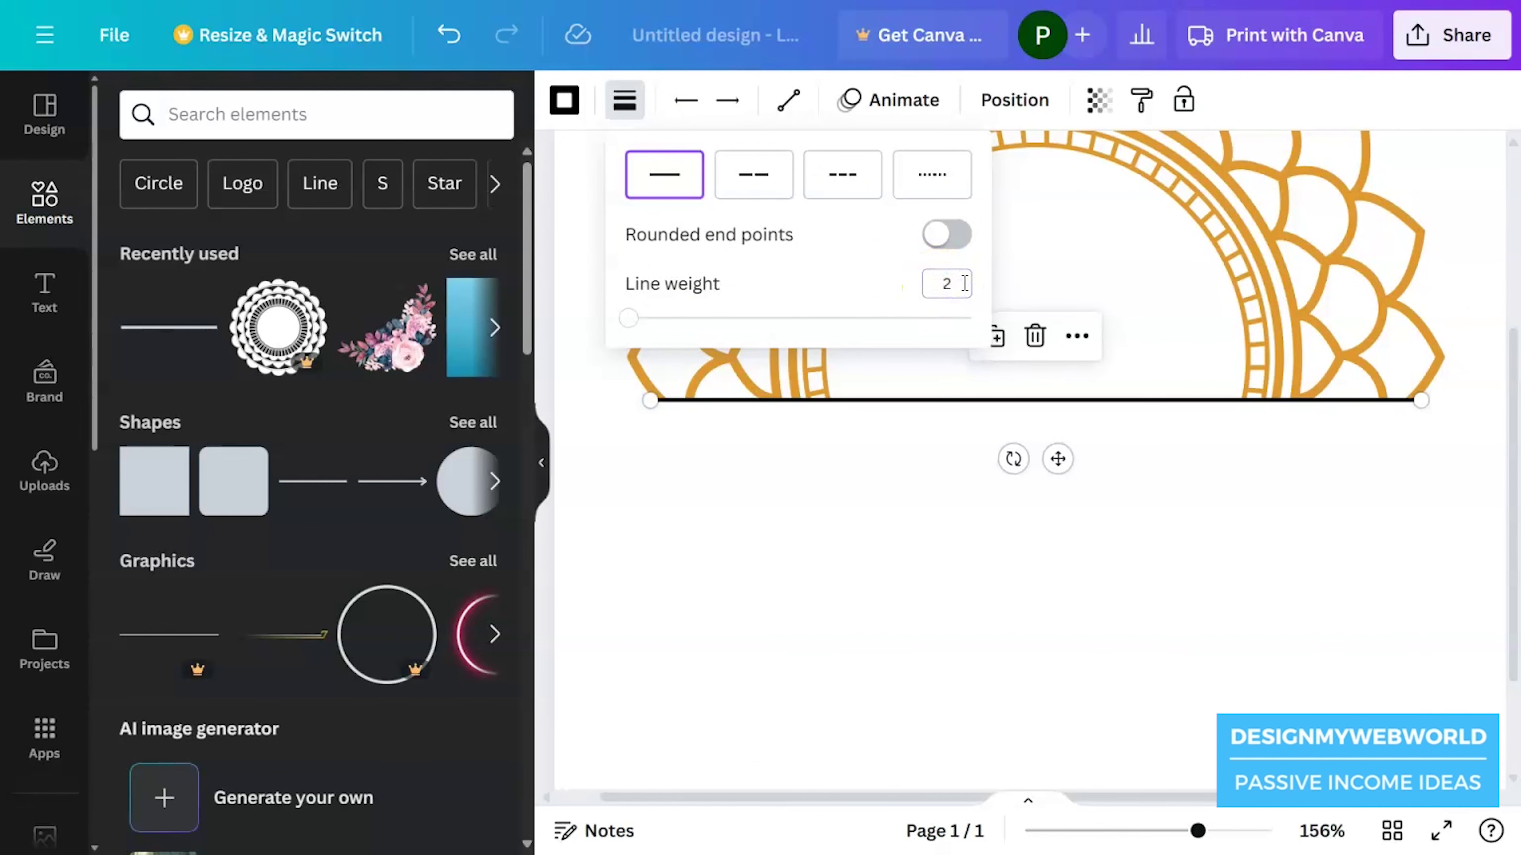
Colour the base line with the document's gold and turn on rounded end points
left_click(566, 102)
left_click(271, 254)
left_click(624, 102)
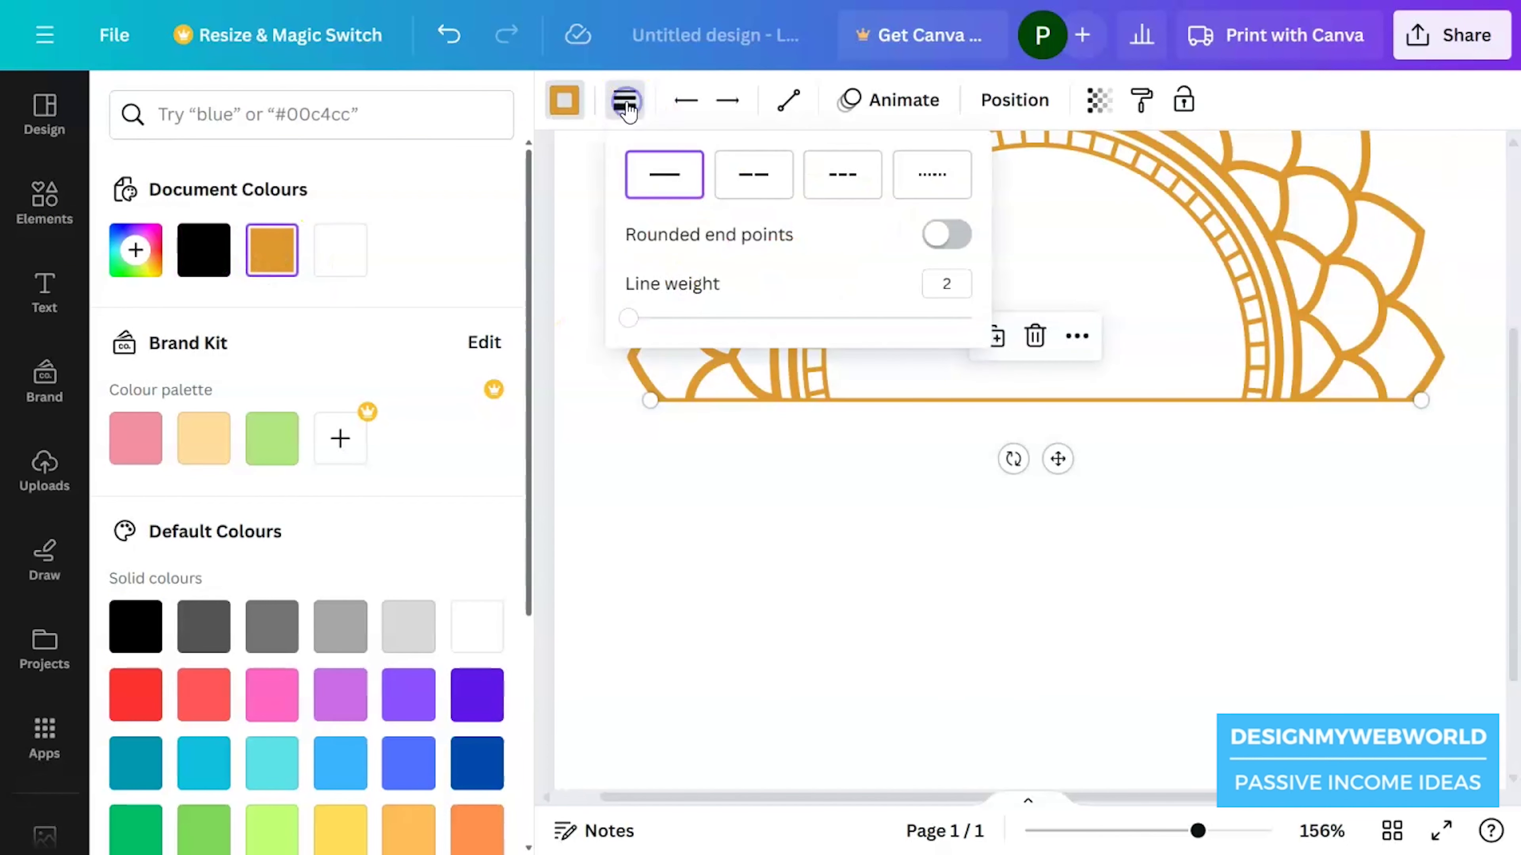
left_click(1093, 476)
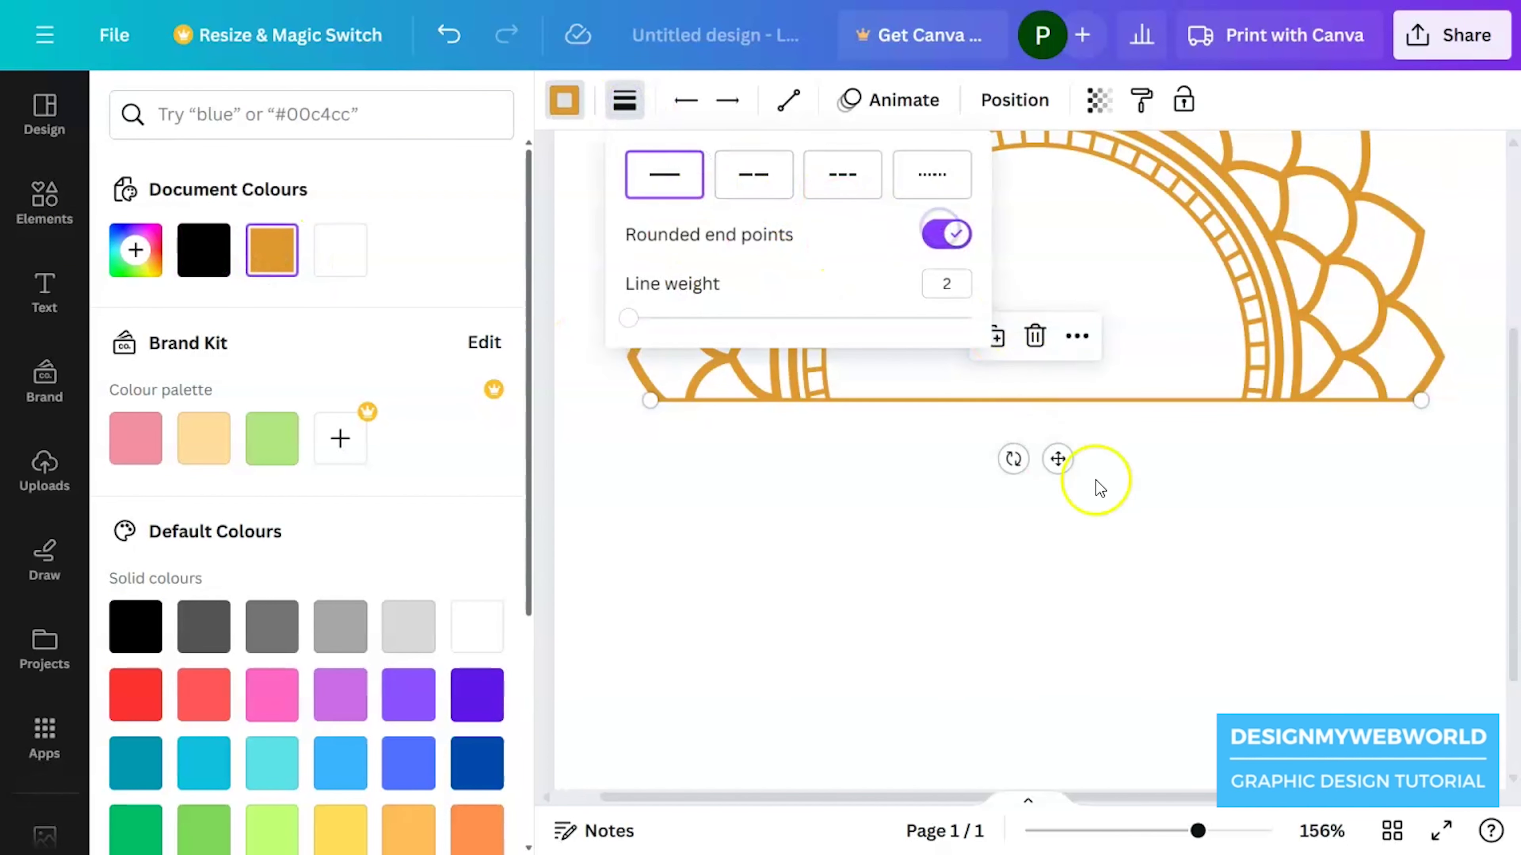
left_click(968, 403)
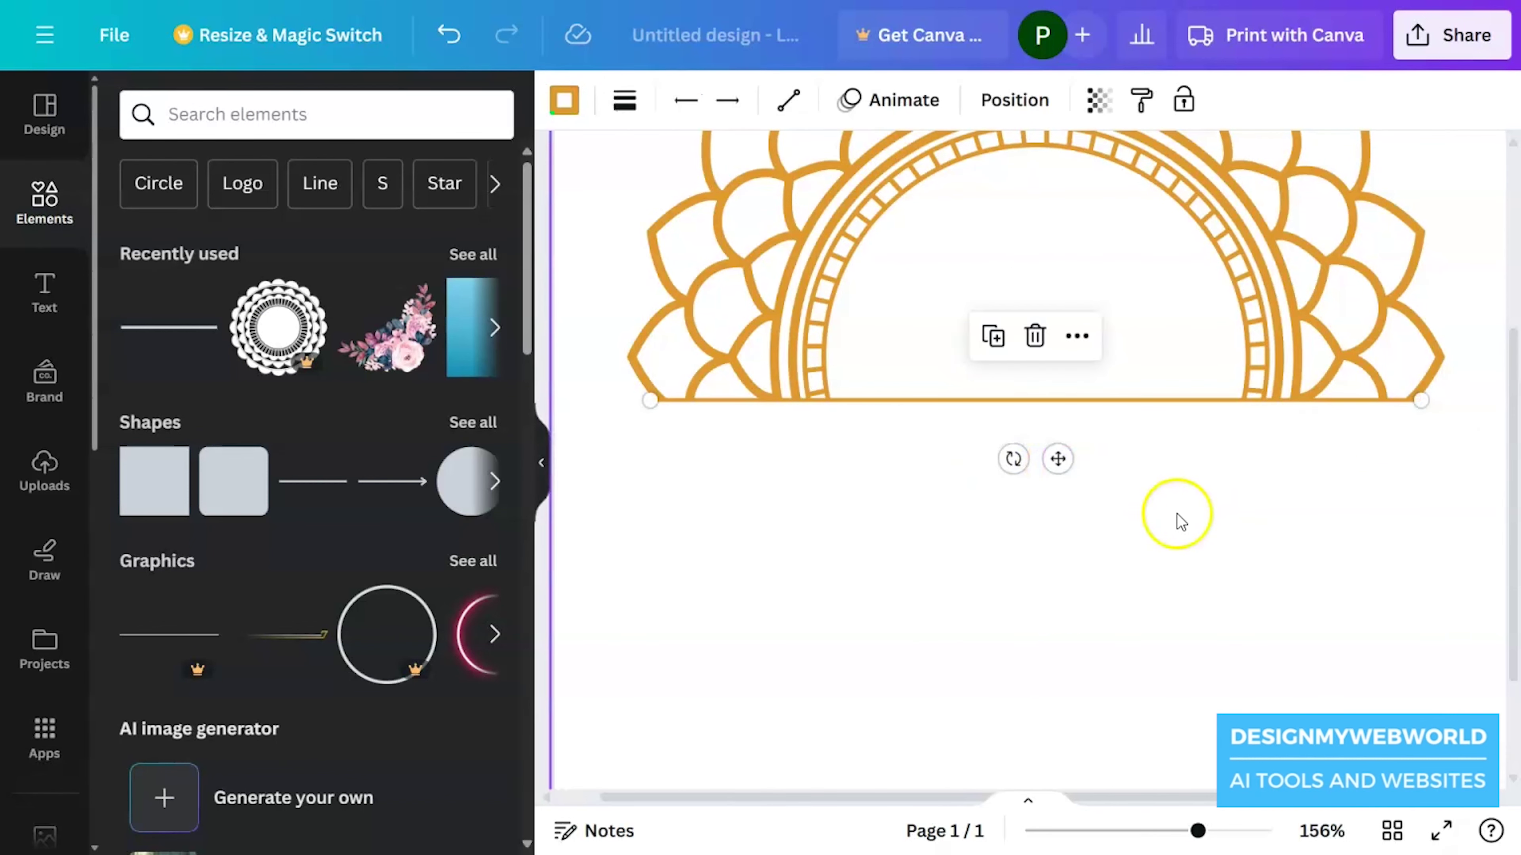
Set the weight of the line under the half mandala to 4
scroll(1155, 510, "down", 2)
scroll(1155, 509, "down", 2)
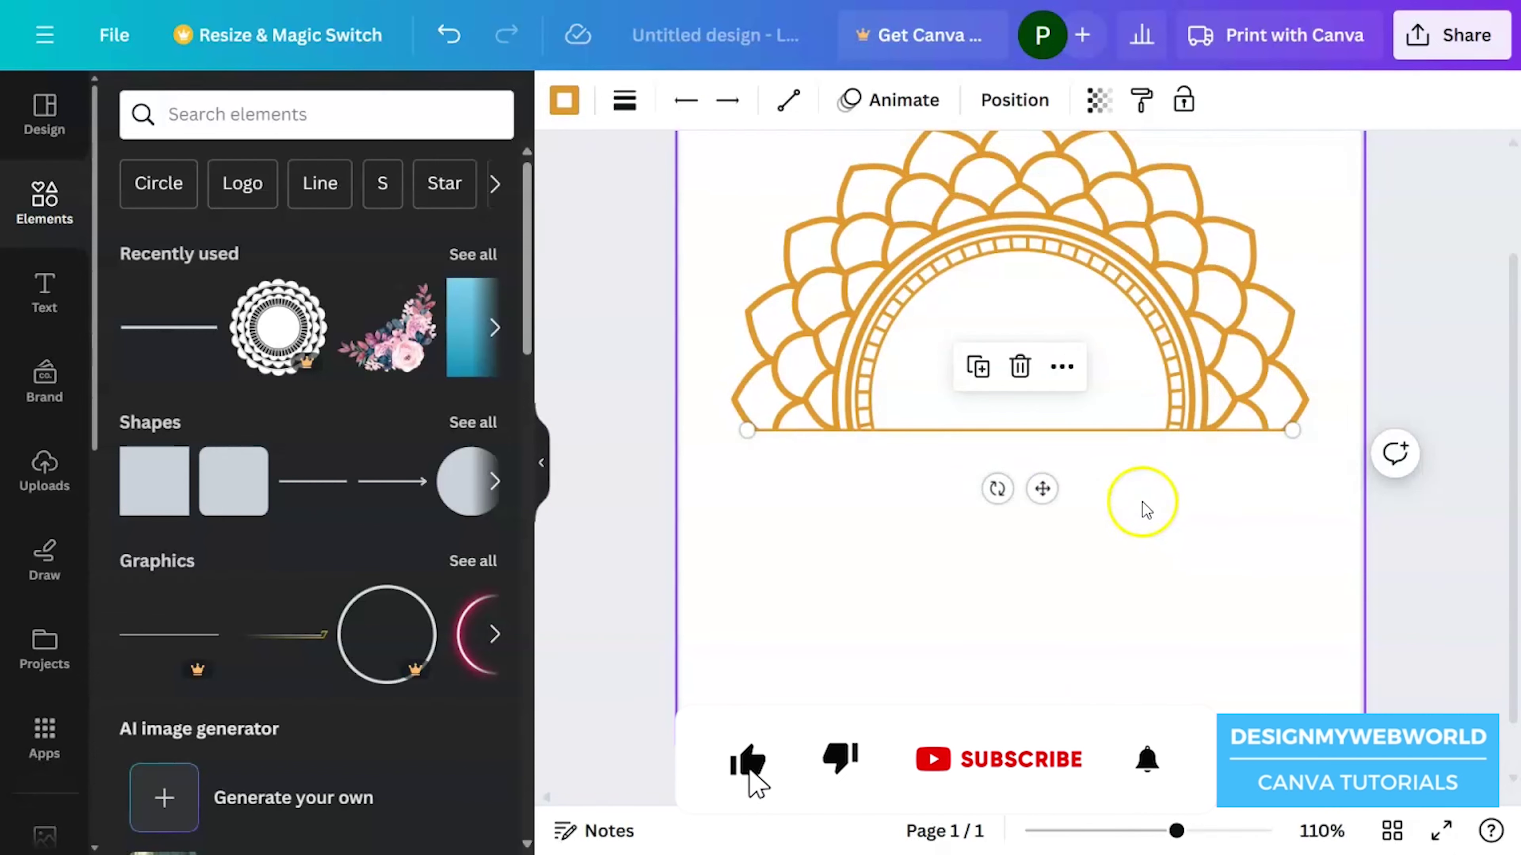
scroll(1150, 560, "up", 2)
left_click(1164, 688)
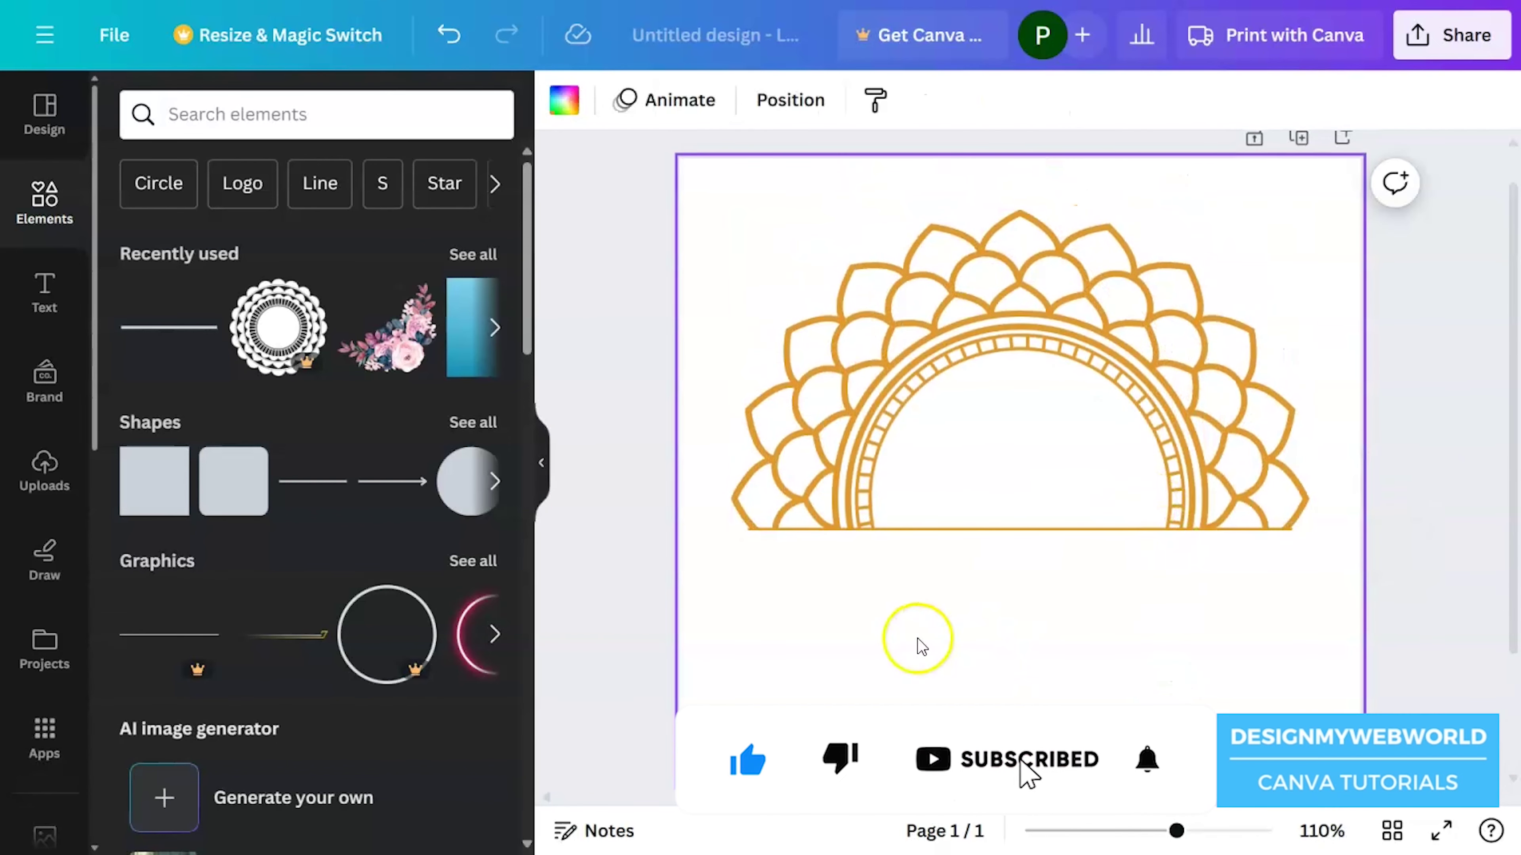
left_click(927, 530)
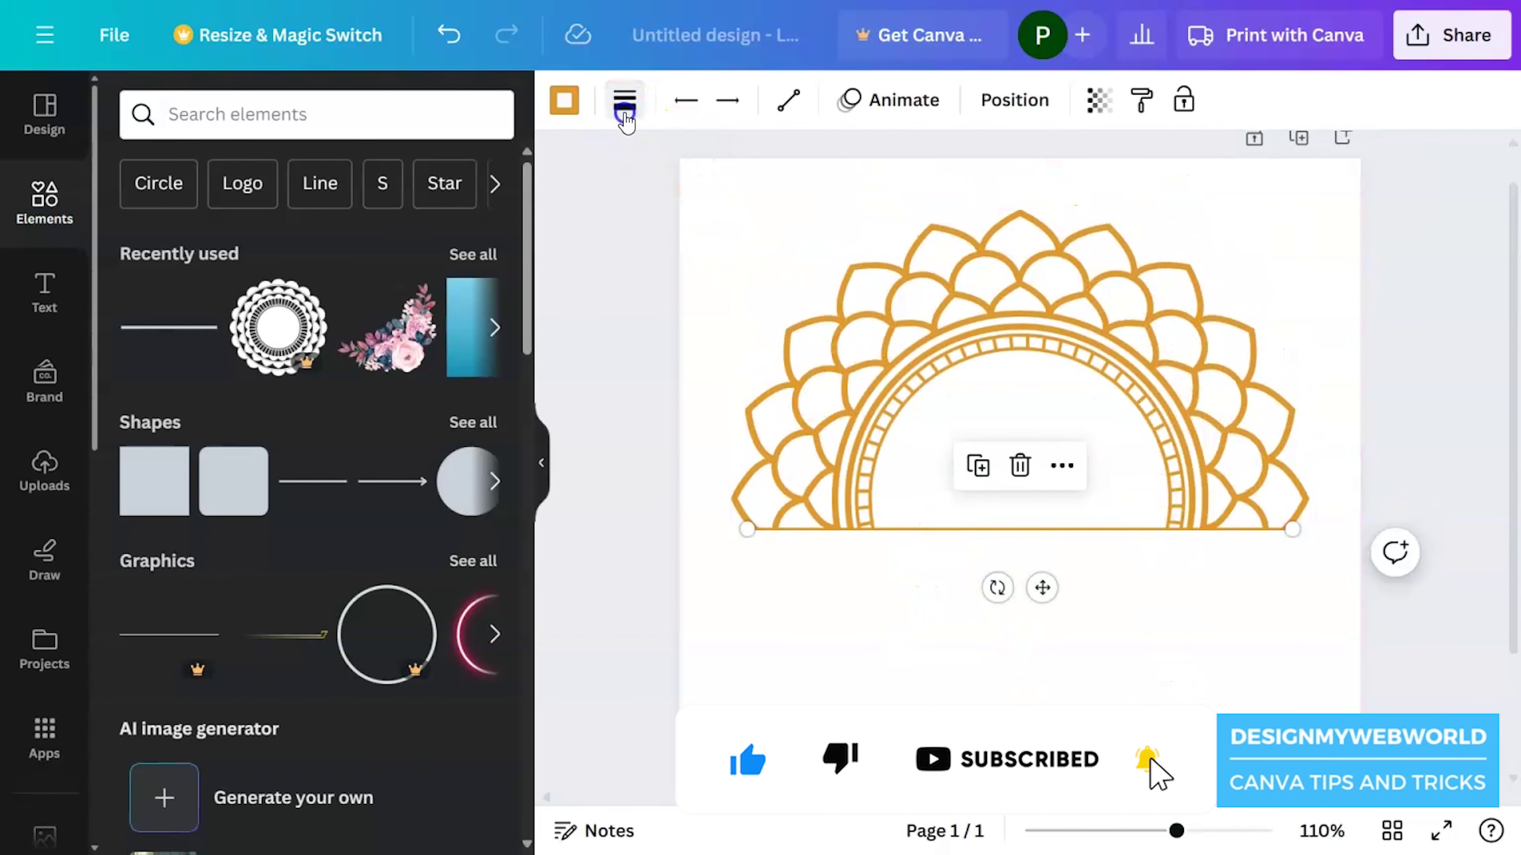
left_click(625, 100)
left_click(946, 283)
type("4")
left_click(914, 650)
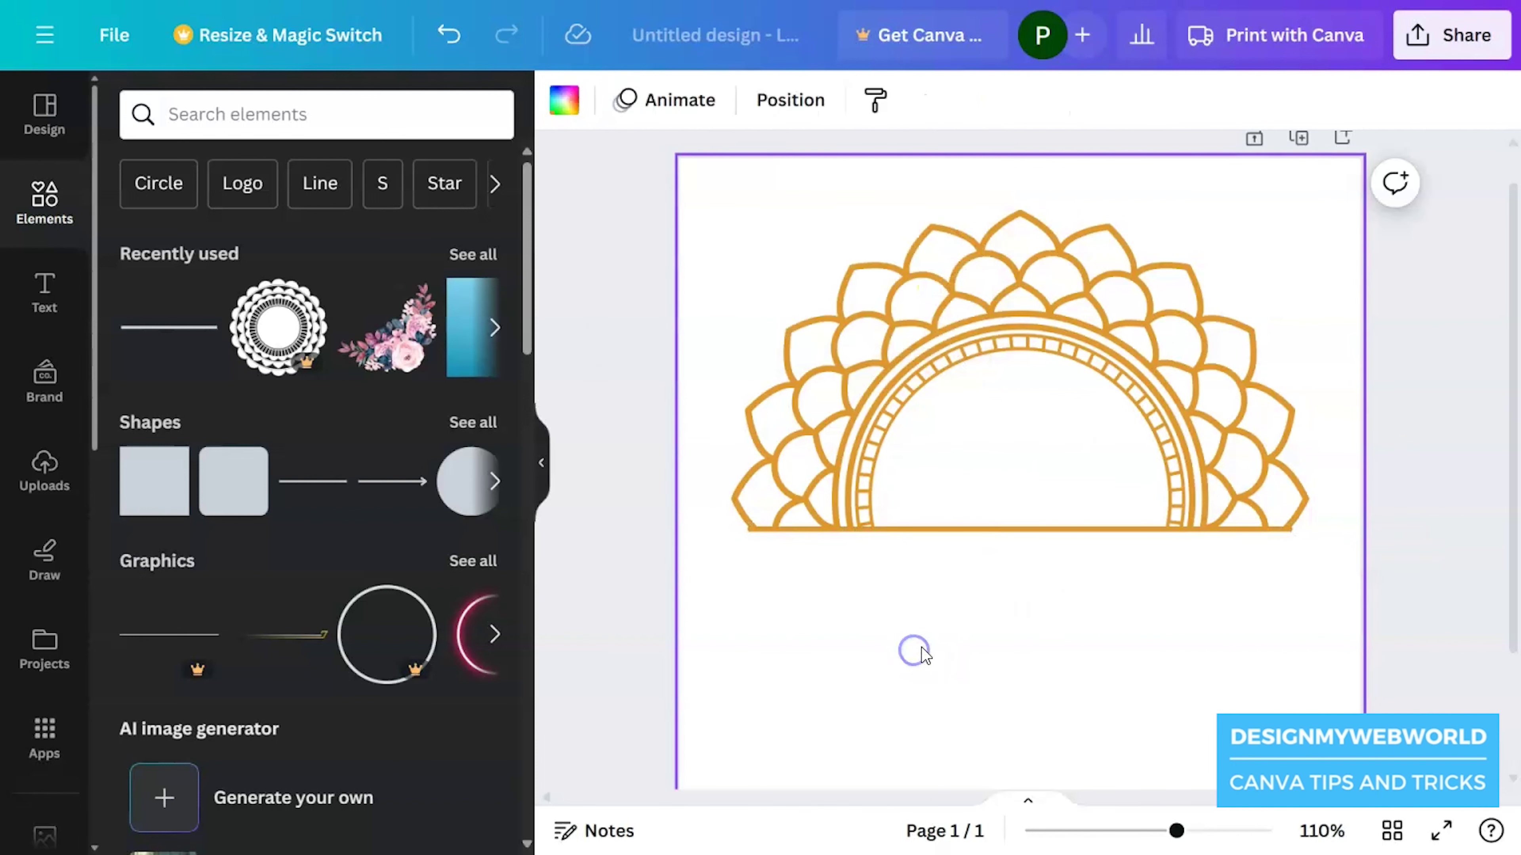
left_click(976, 645)
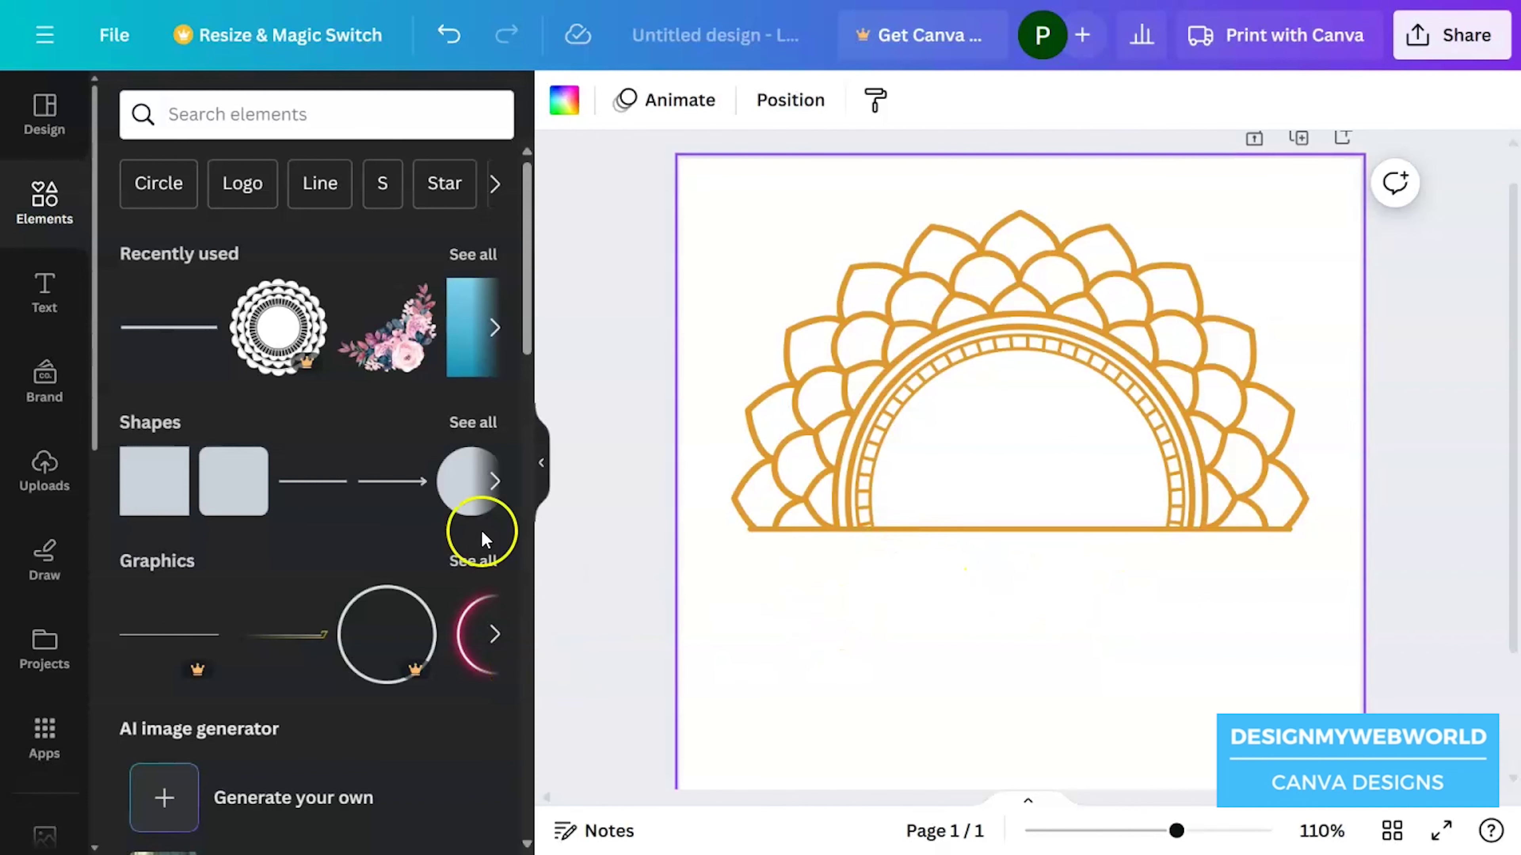
Add a heading reading "Blos", enlarge it to about size 50.8 and place it inside the arch
left_click(63, 310)
left_click(255, 421)
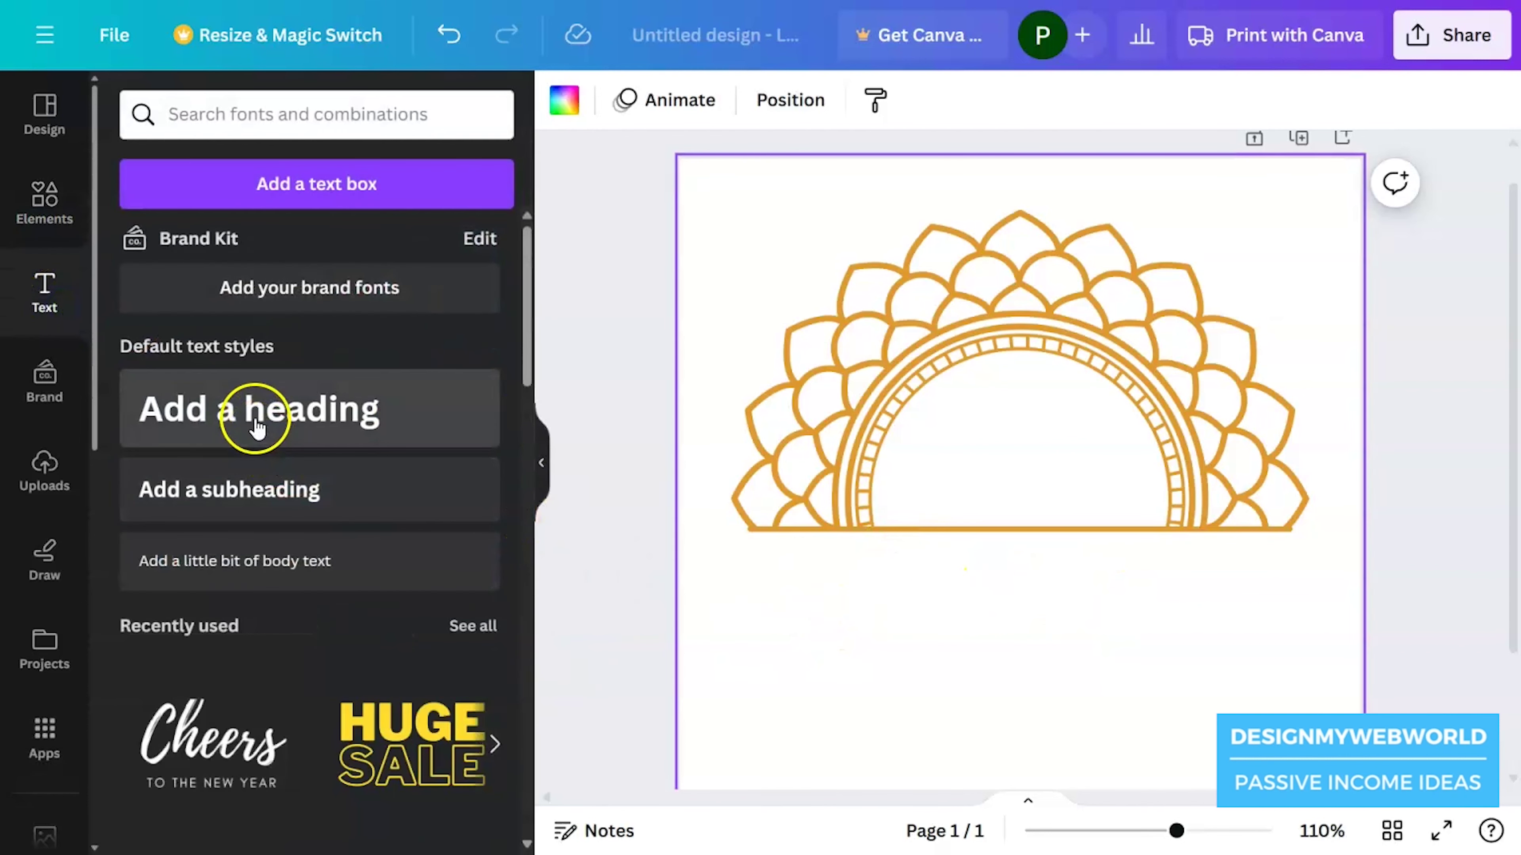
type("Bloas")
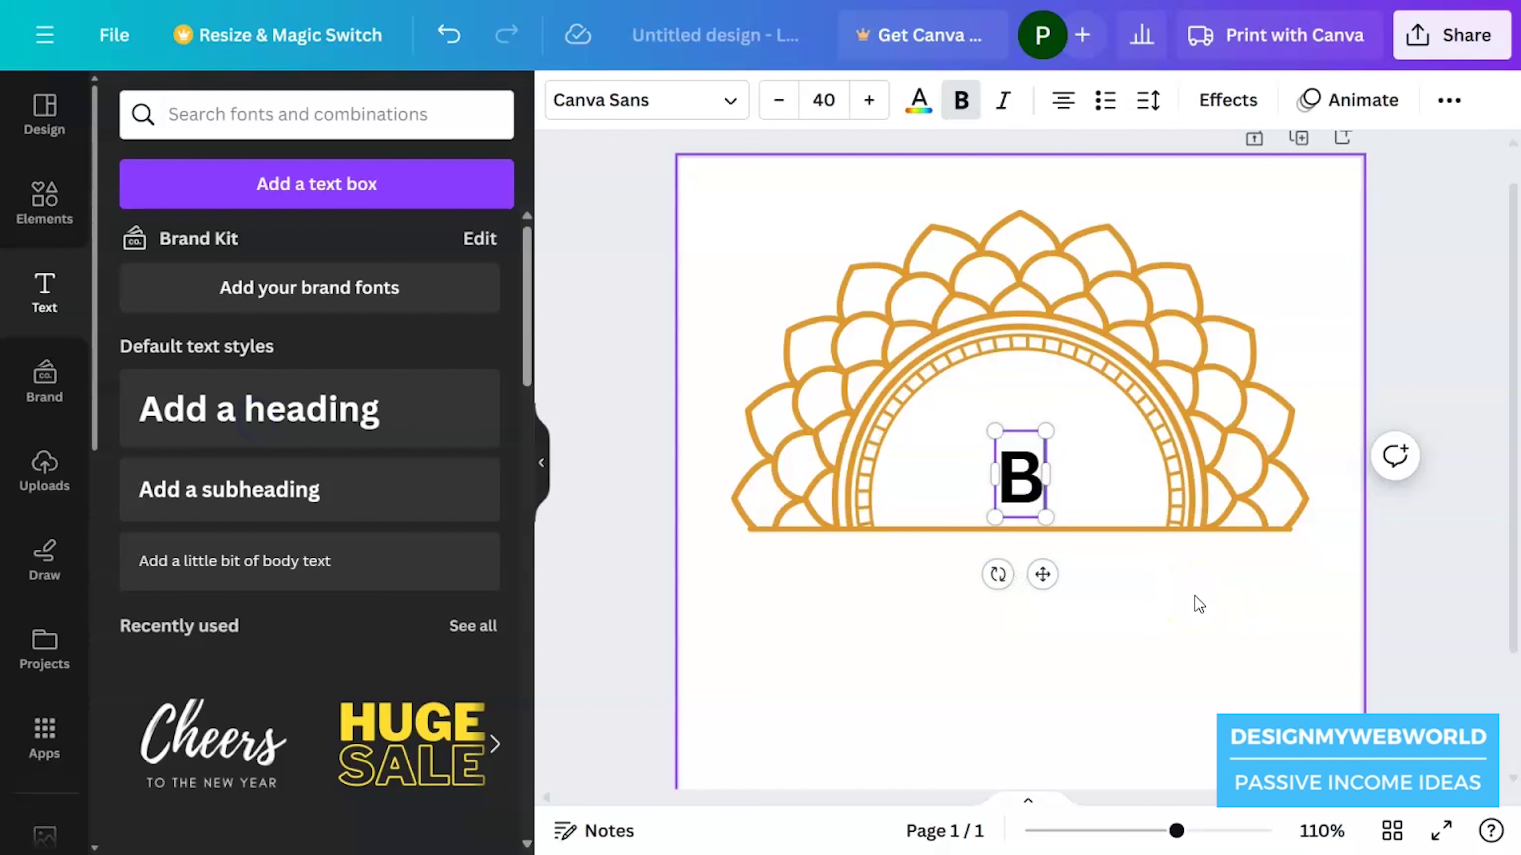
key("ctrl+a")
type("Blos")
left_click_drag(1098, 516, 1032, 488)
left_click(1080, 638)
Try the Angelina, Alex Brush, Jonathan and Moontime fonts on the Blos heading
left_click(639, 107)
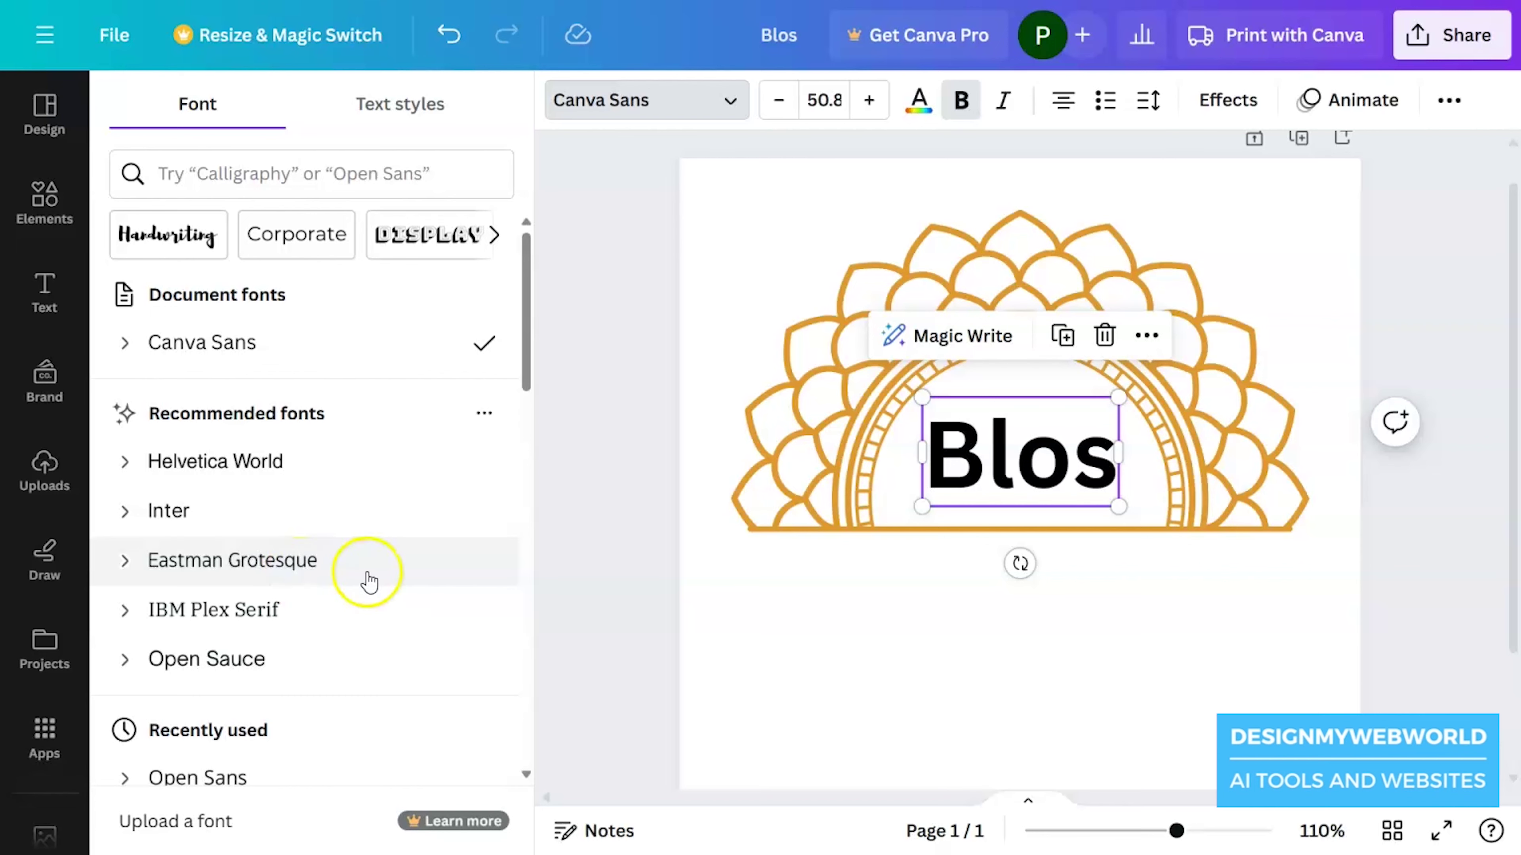
scroll(366, 575, "down", 5)
left_click(342, 448)
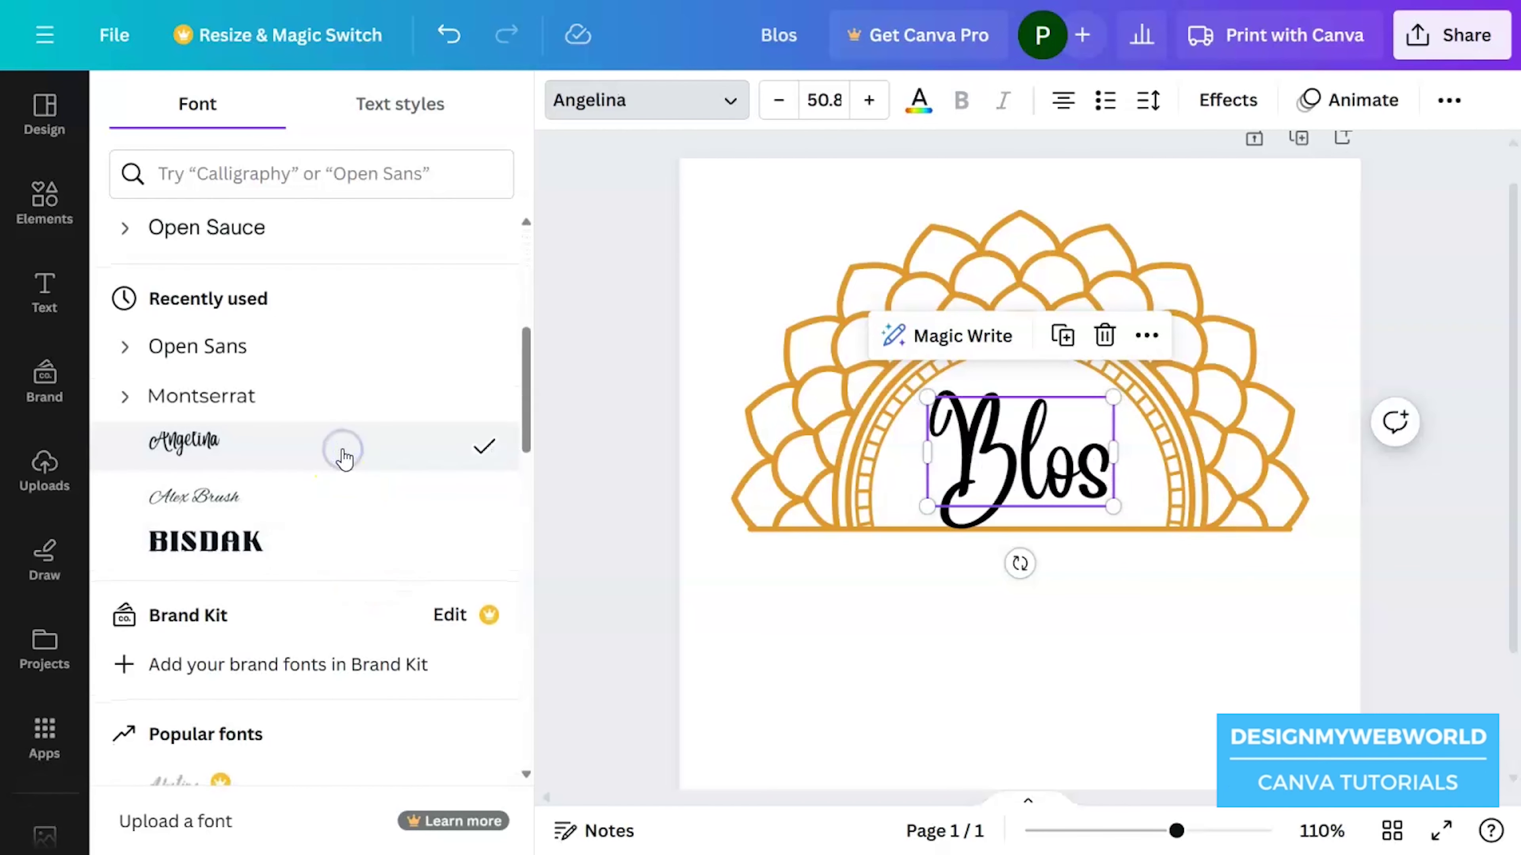
left_click(251, 497)
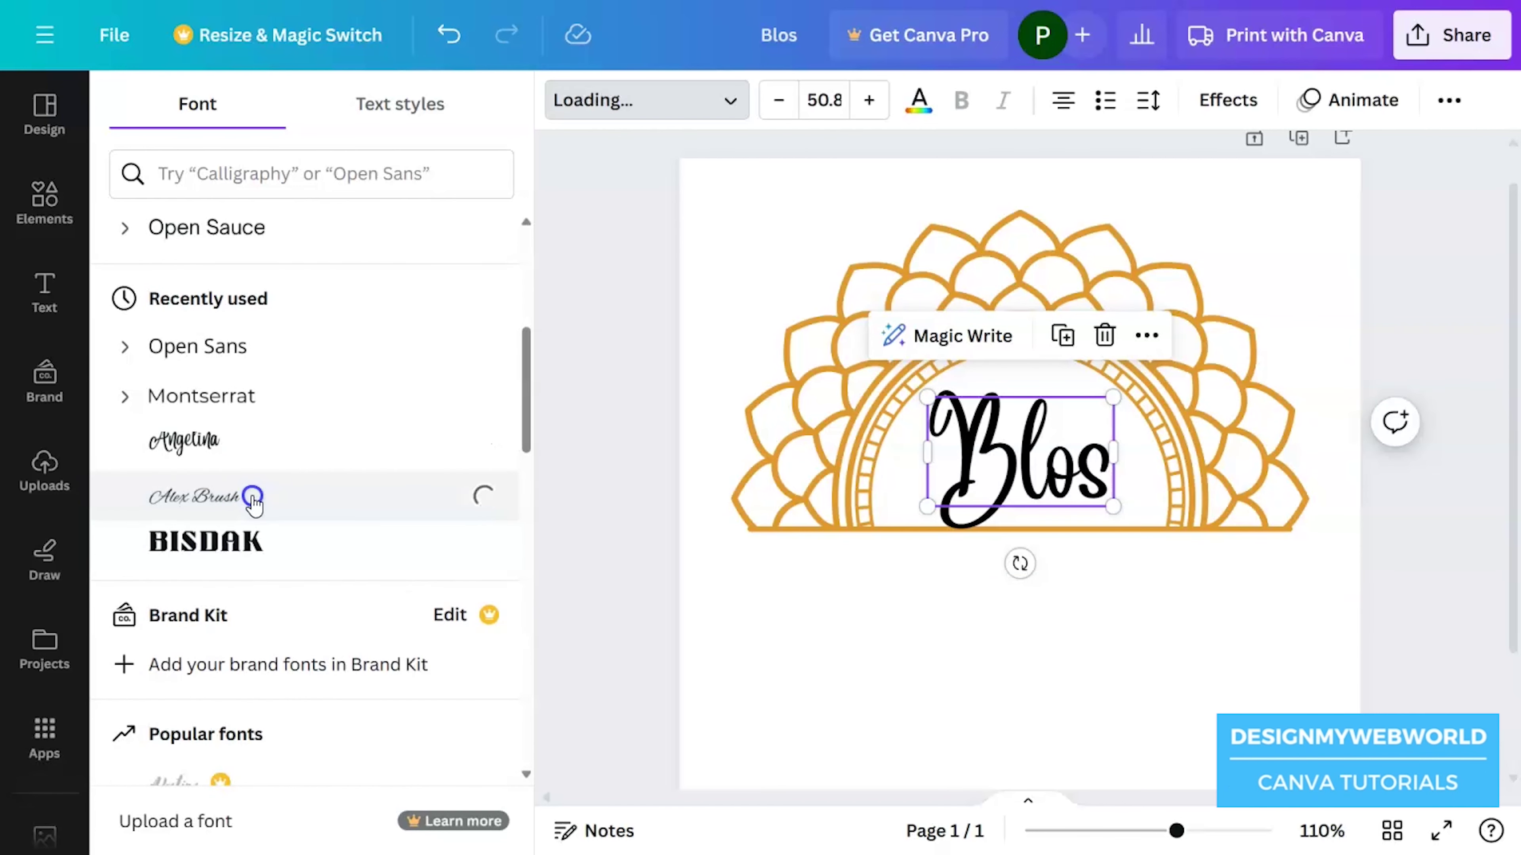
scroll(254, 503, "down", 15)
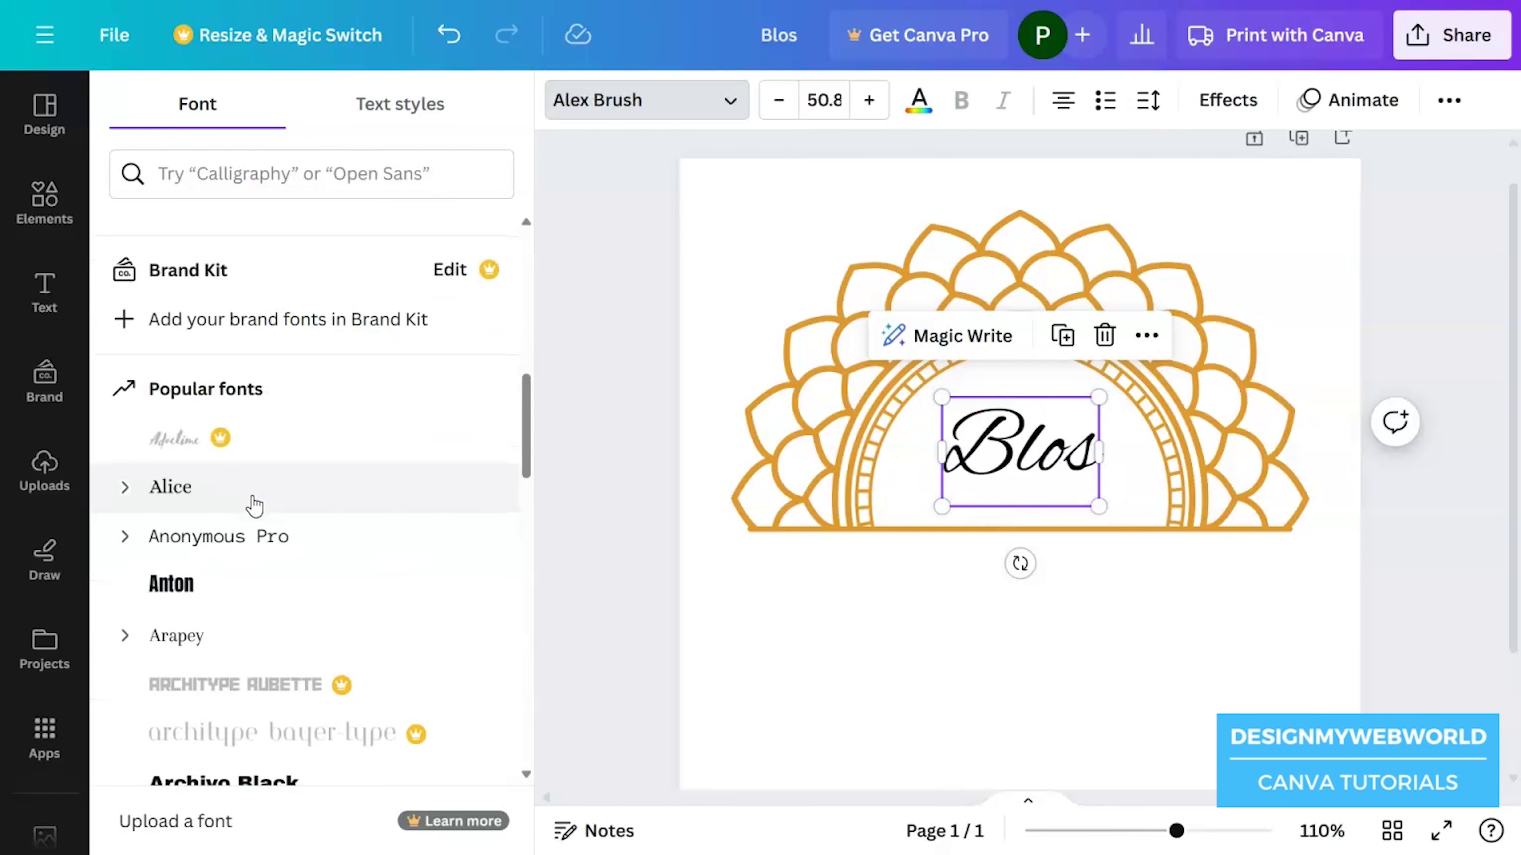
scroll(243, 527, "down", 15)
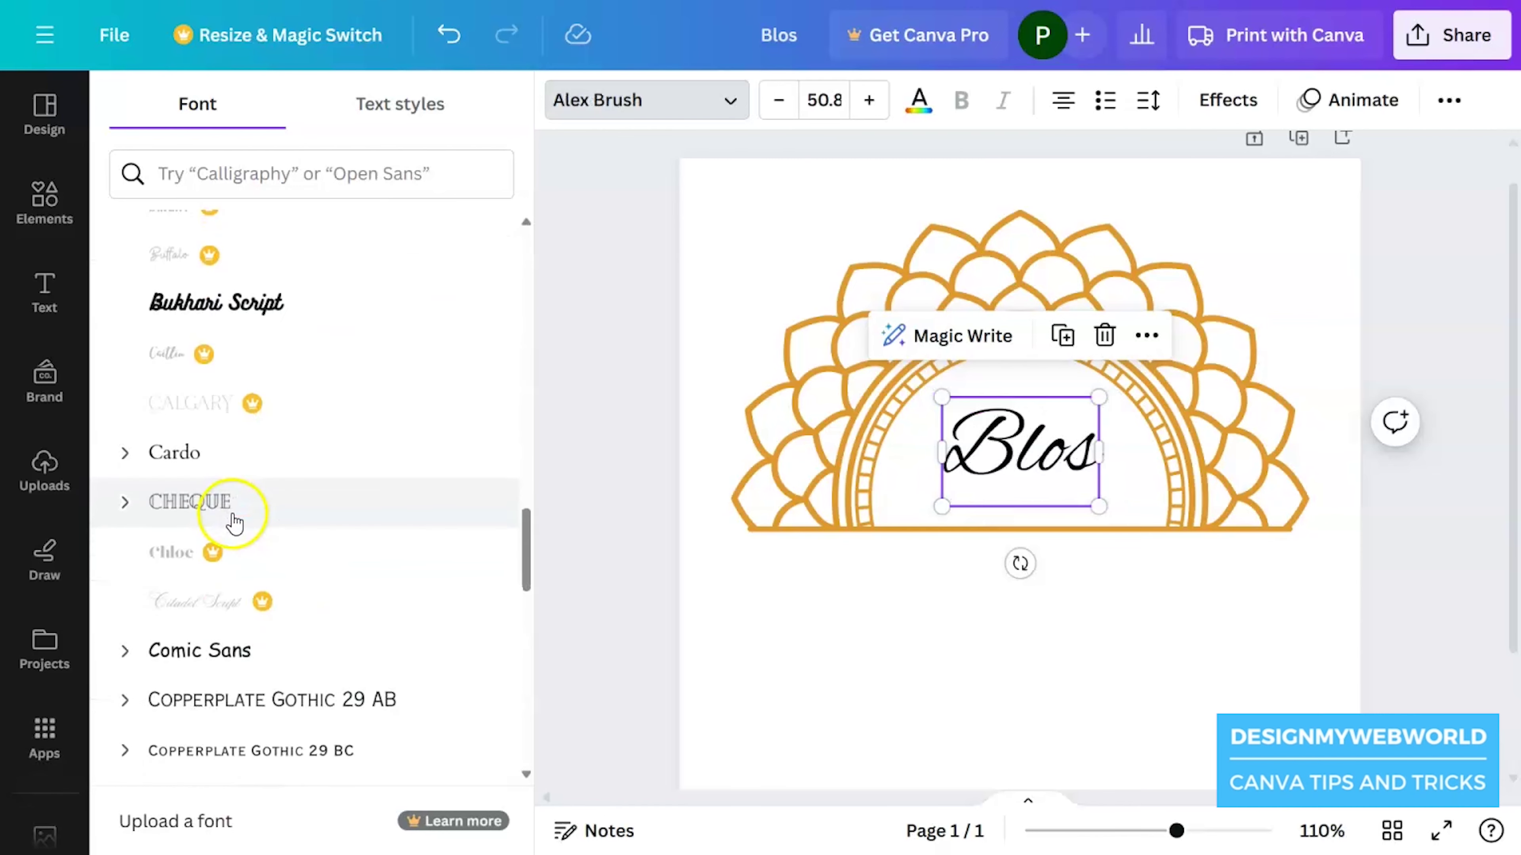
scroll(234, 515, "down", 5)
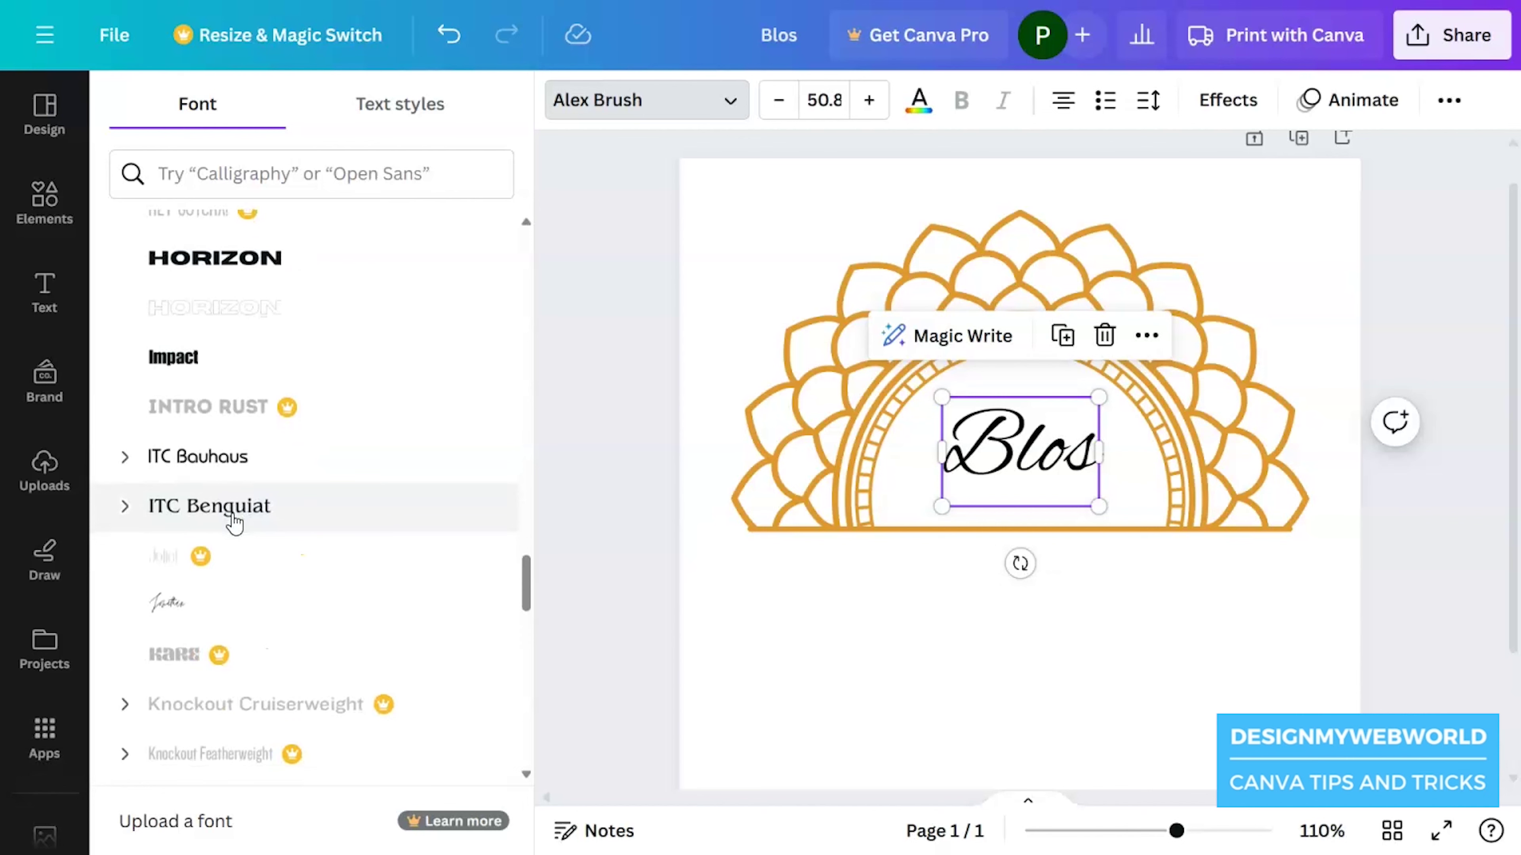
left_click(298, 510)
scroll(301, 519, "down", 10)
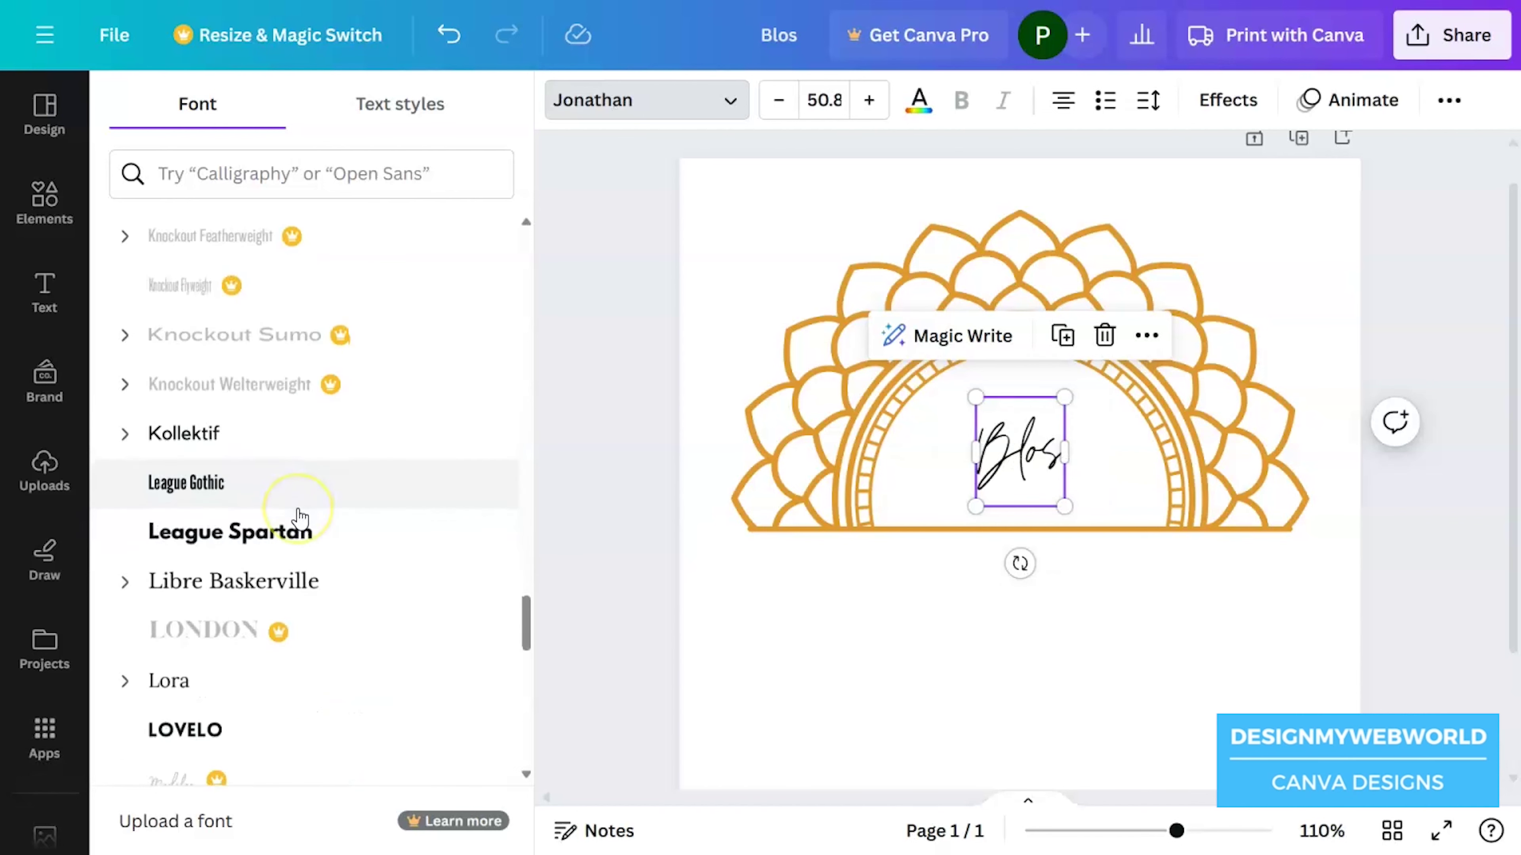
left_click(268, 313)
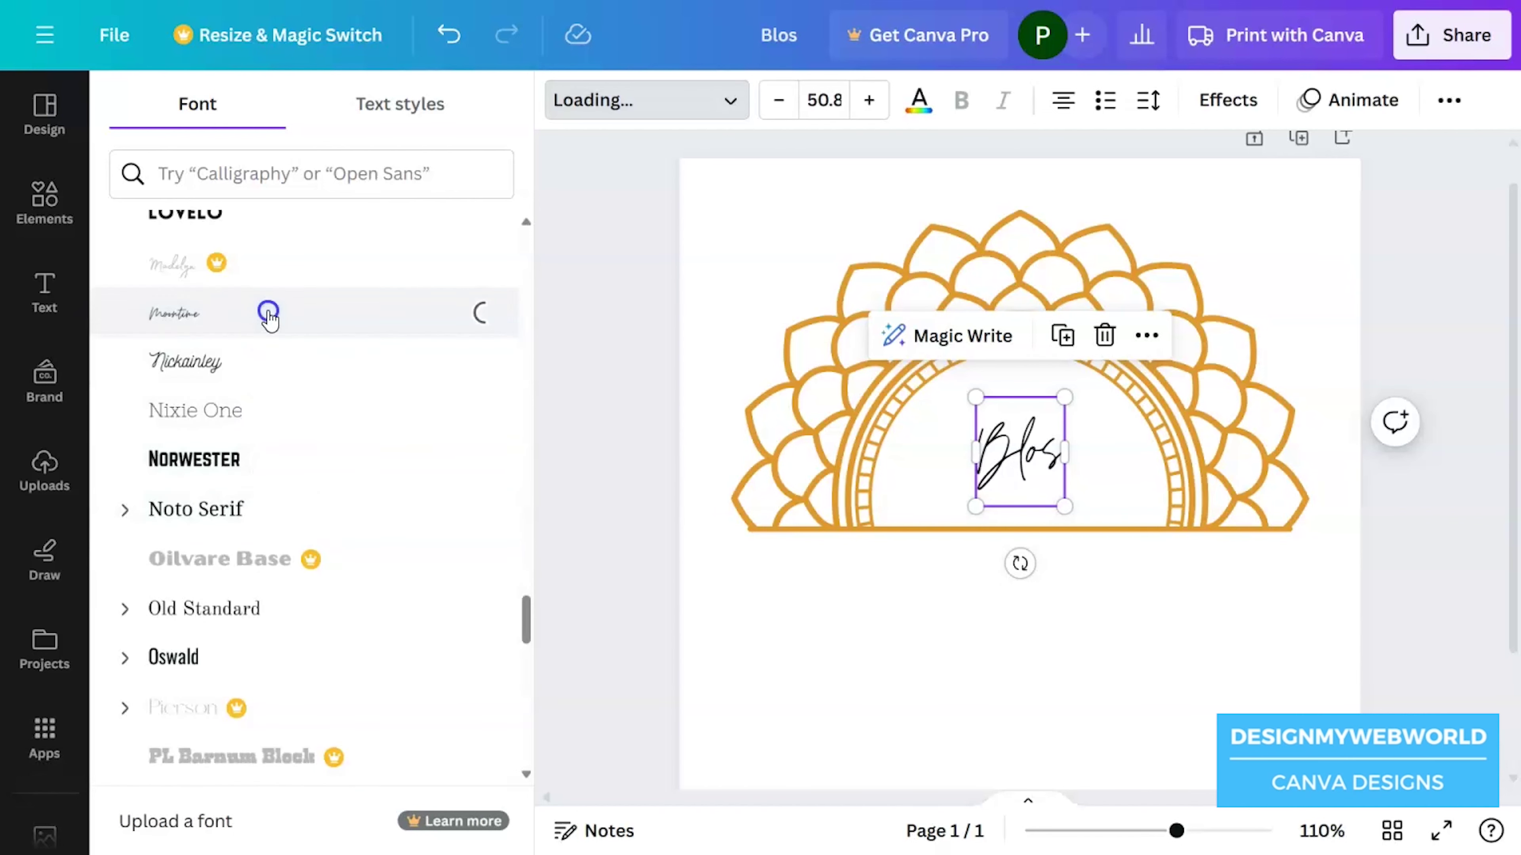
Find the Virtual font by searching "virt", apply it to the Blos heading and enlarge the text to about size 99.7
left_click(281, 175)
type("virt")
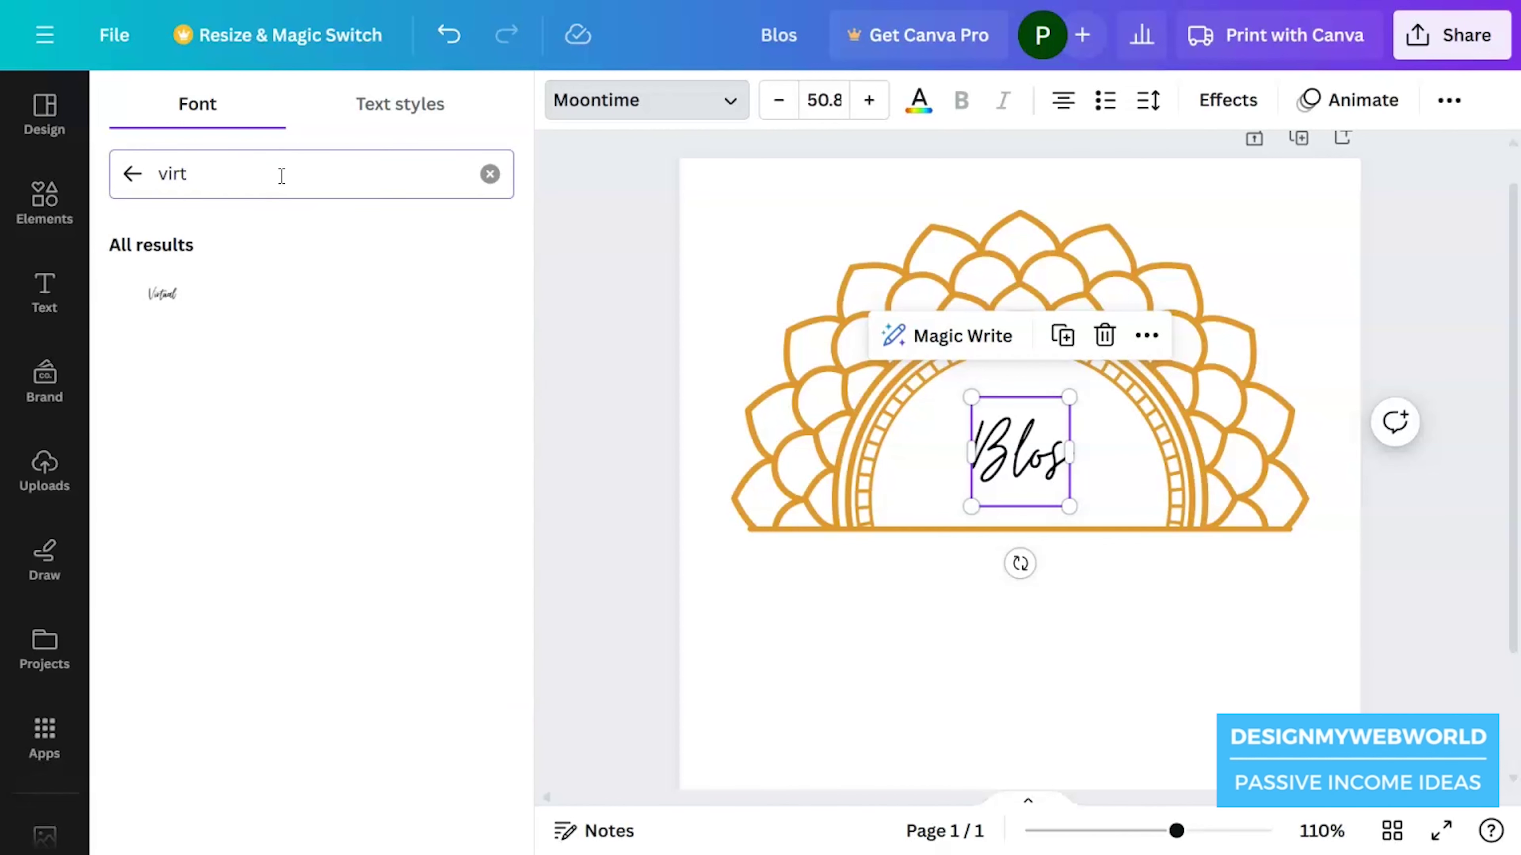
left_click(231, 295)
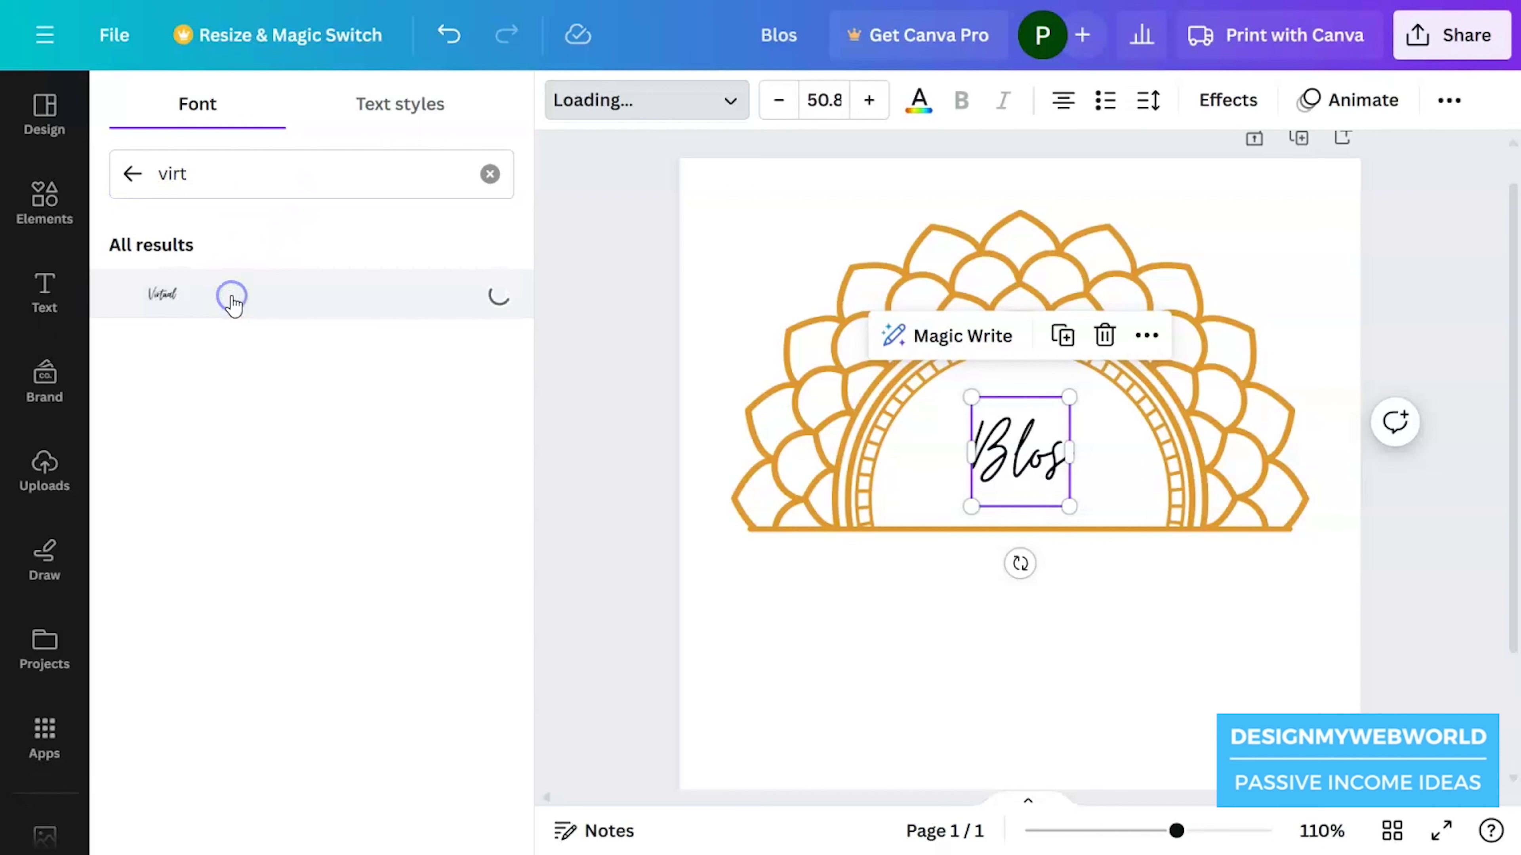
left_click_drag(1058, 506, 1107, 553)
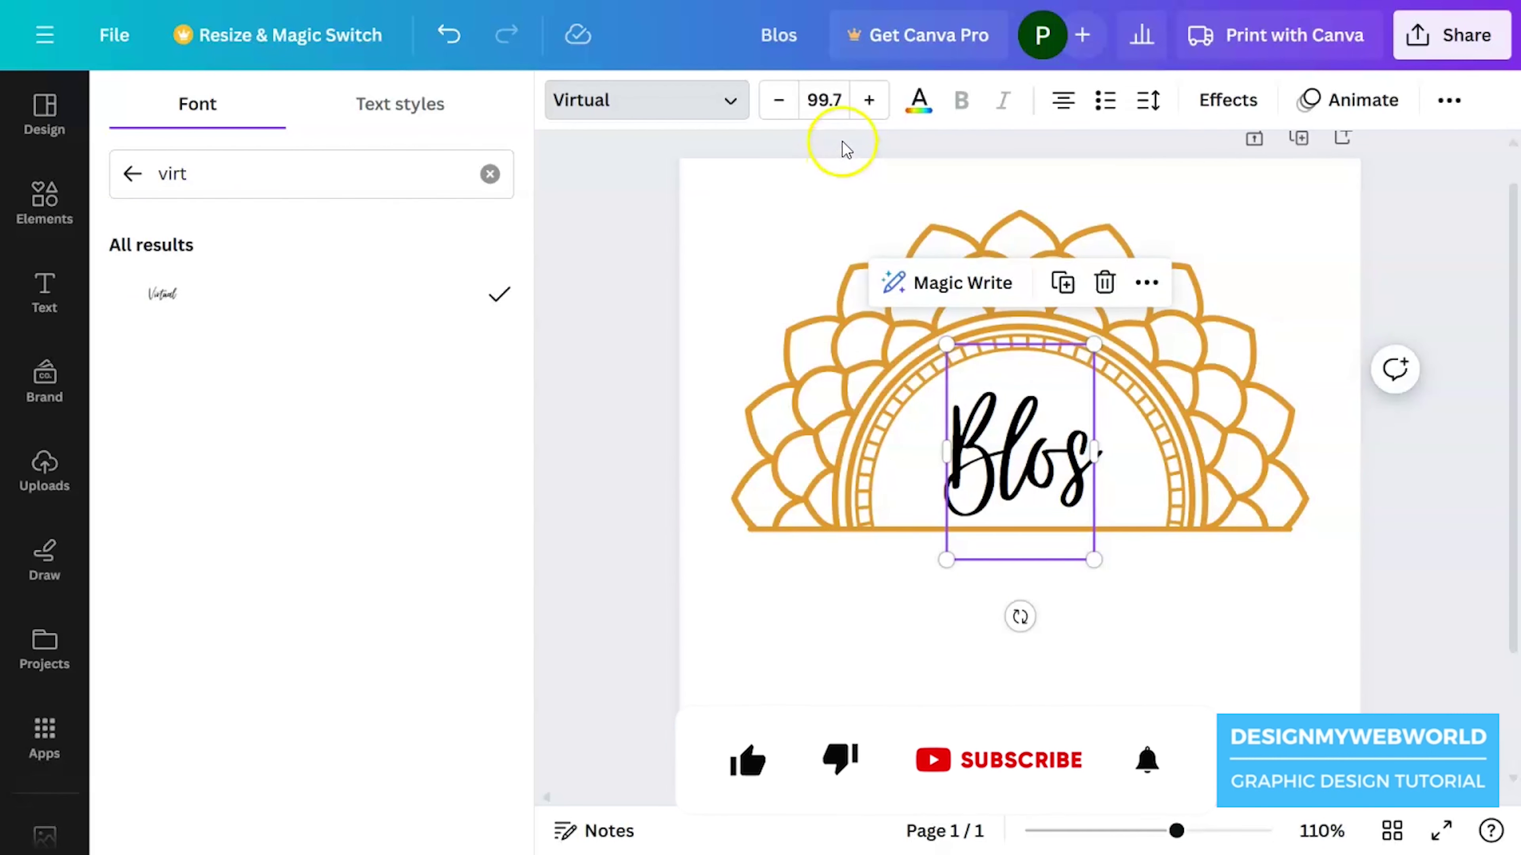
Colour the Blos heading with the document's gold and fine-tune its size and centring inside the arch
left_click(919, 109)
left_click(271, 250)
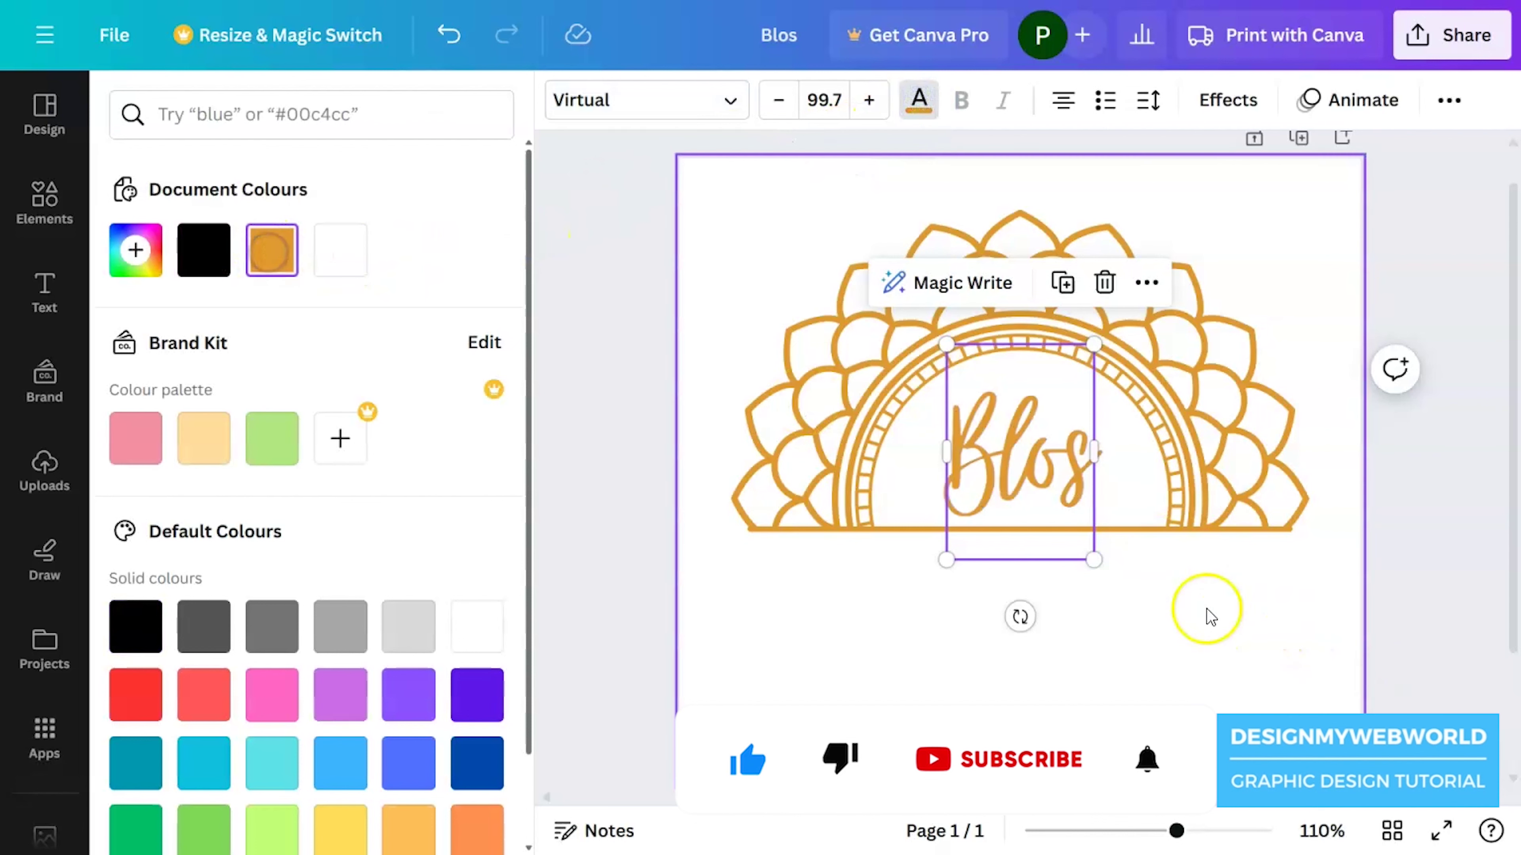
left_click_drag(1025, 481, 1004, 469)
left_click_drag(1095, 559, 1127, 570)
left_click(1202, 627)
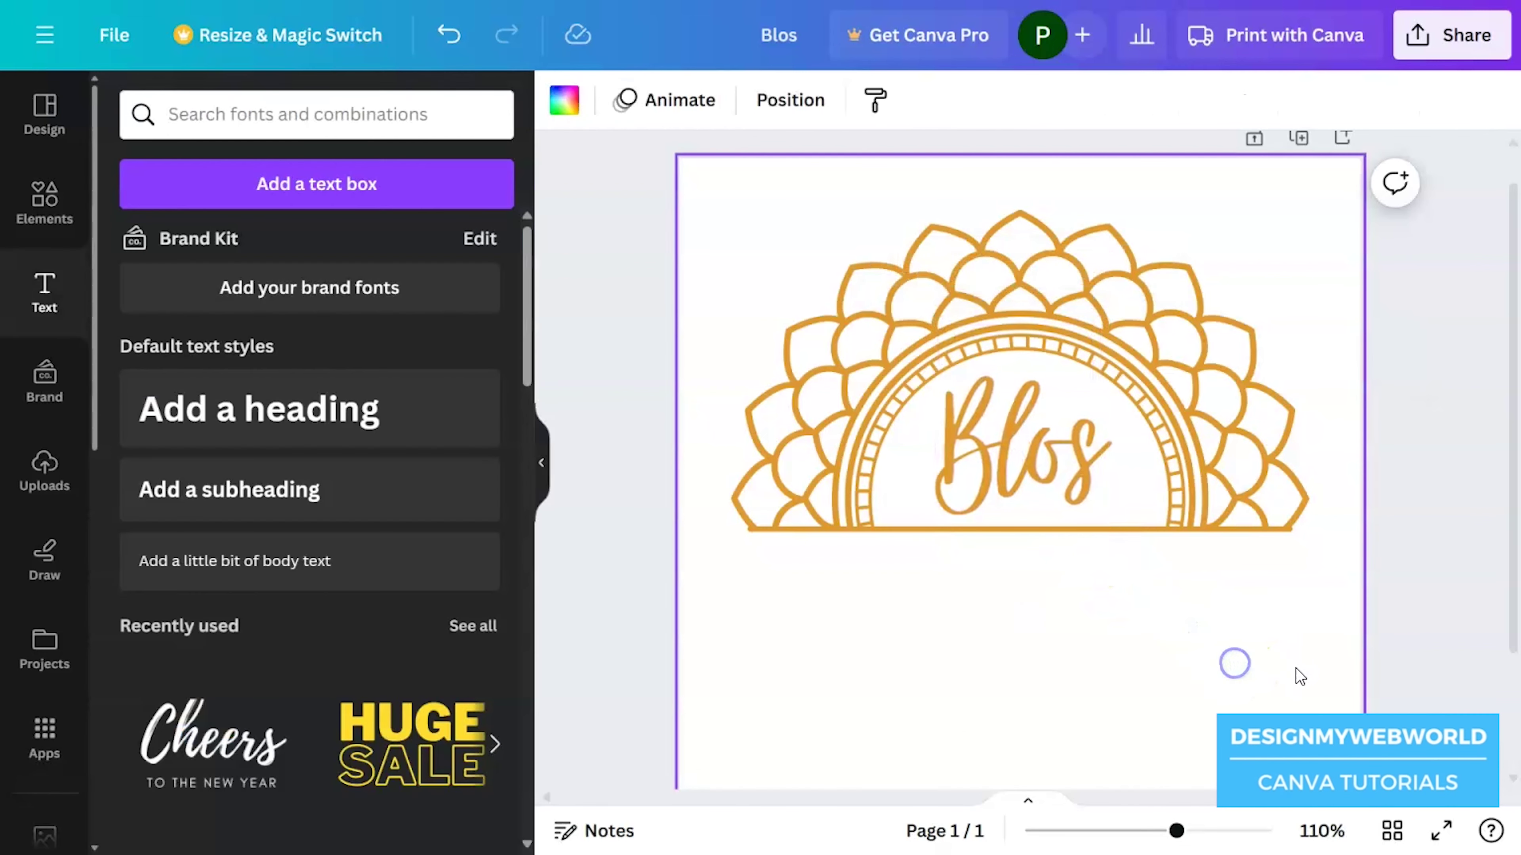
left_click(1028, 492)
left_click_drag(1027, 491, 1029, 483)
left_click(1206, 659)
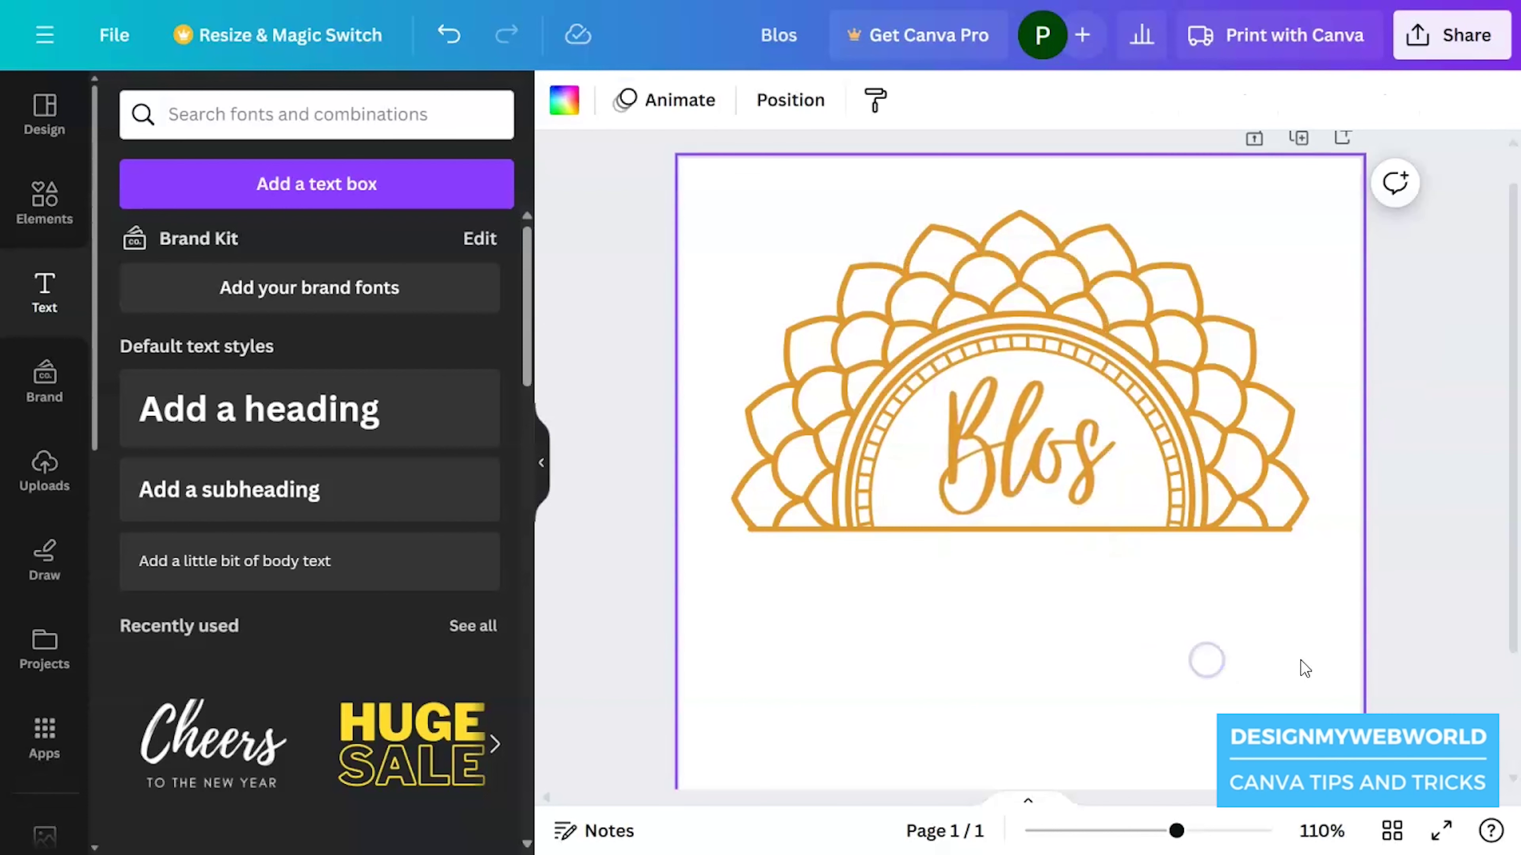
Duplicate the base line and place the copy a short distance below the original, aligned with it
left_click(1131, 531)
left_click_drag(1127, 541, 1137, 598)
left_click(1199, 689)
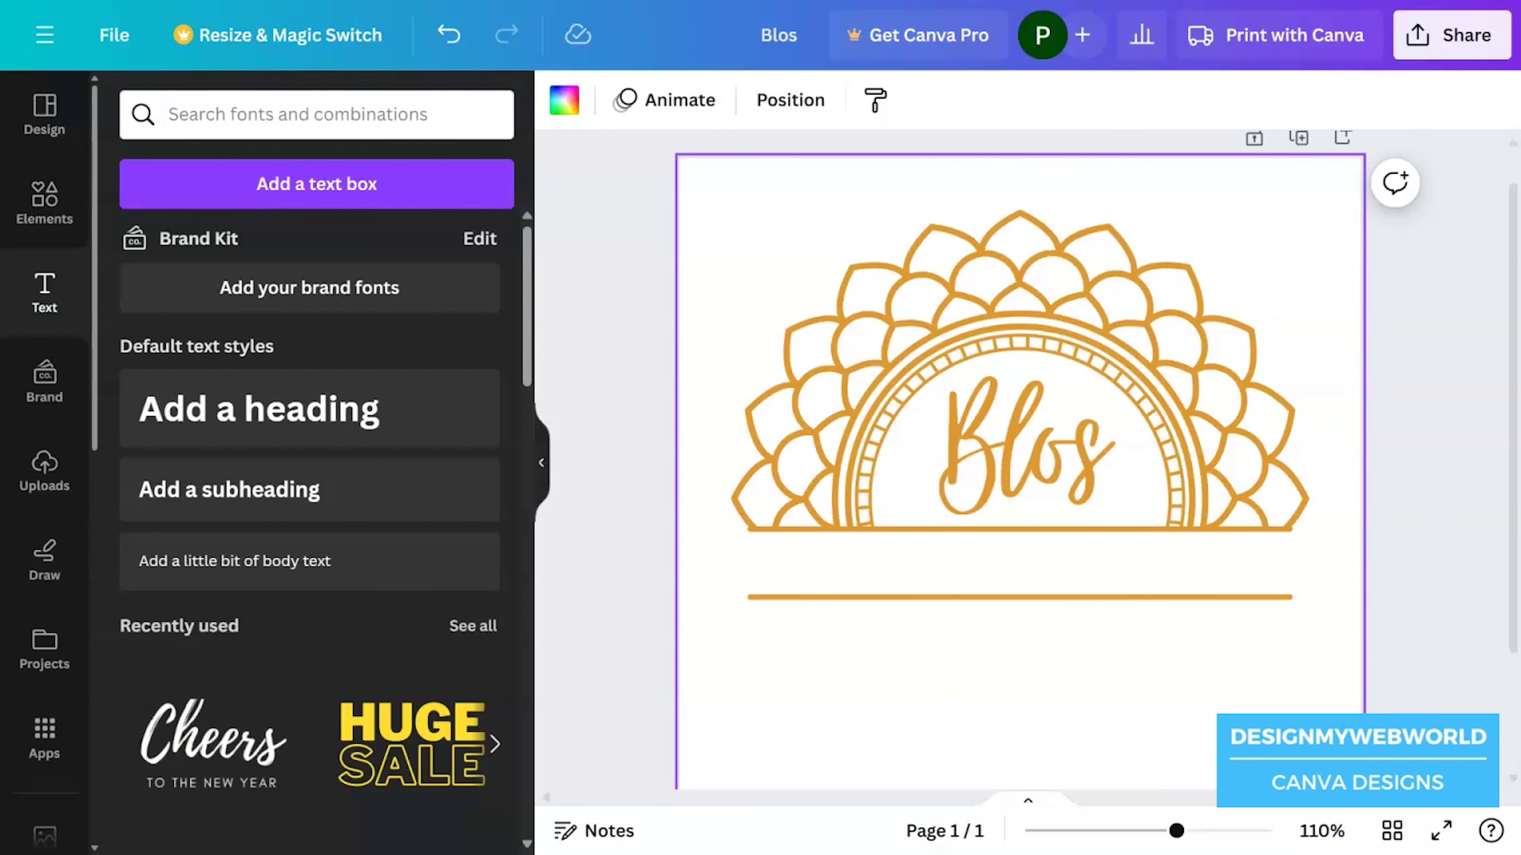
Add body text "Adorn Your Essence with Blossom" between the two lines and enlarge it to about size 18.1 to span their width
left_click(311, 569)
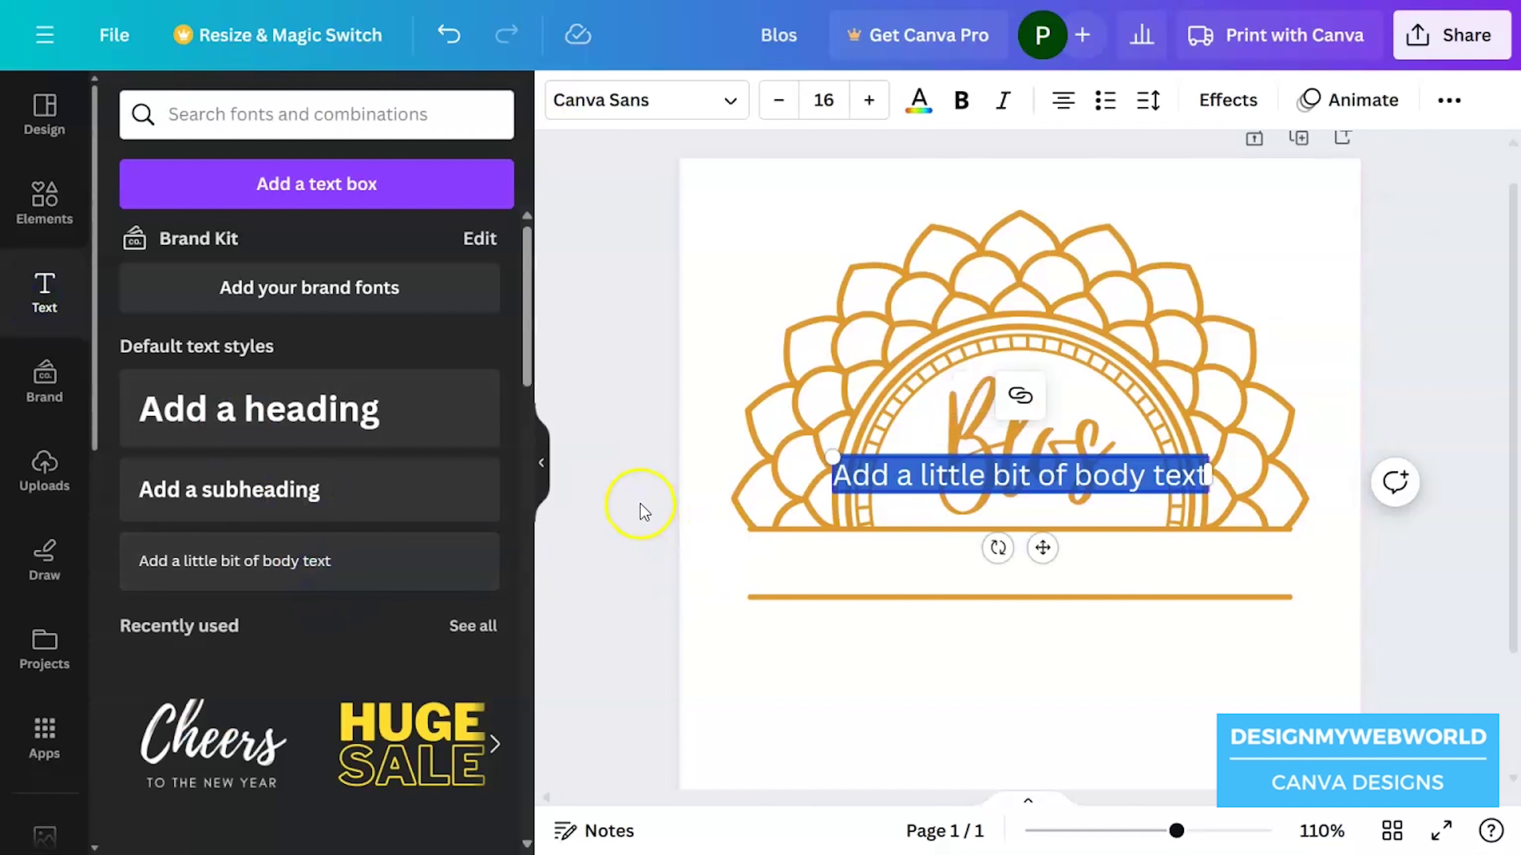
type("Adorn Your Essence with Blossom")
left_click_drag(1042, 549, 1052, 630)
left_click_drag(1254, 574, 1286, 587)
Colour the whole tagline between the two lines with the document's gold
left_click(919, 101)
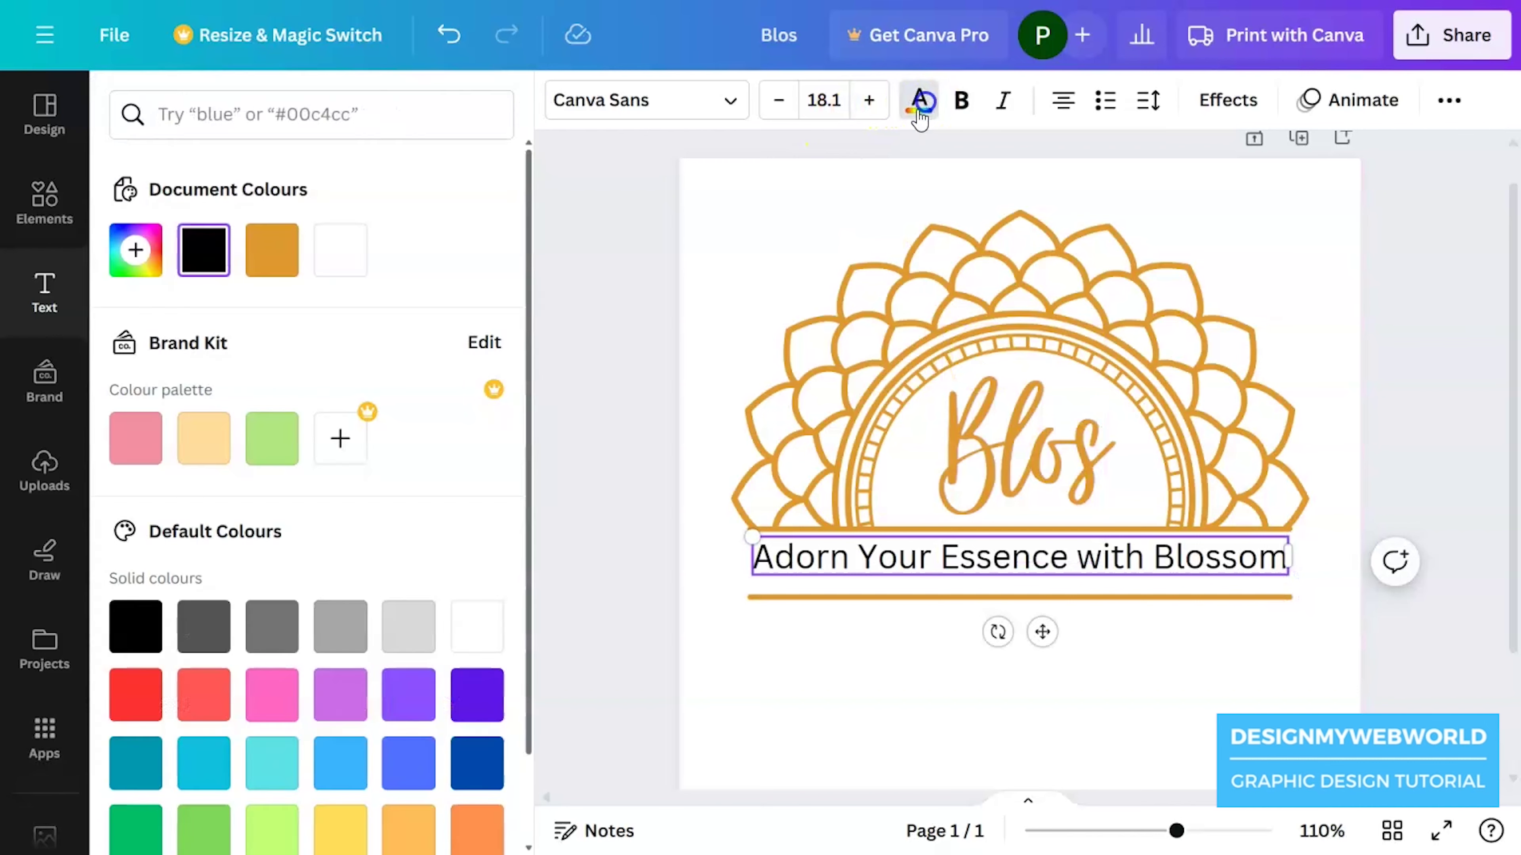
left_click(265, 270)
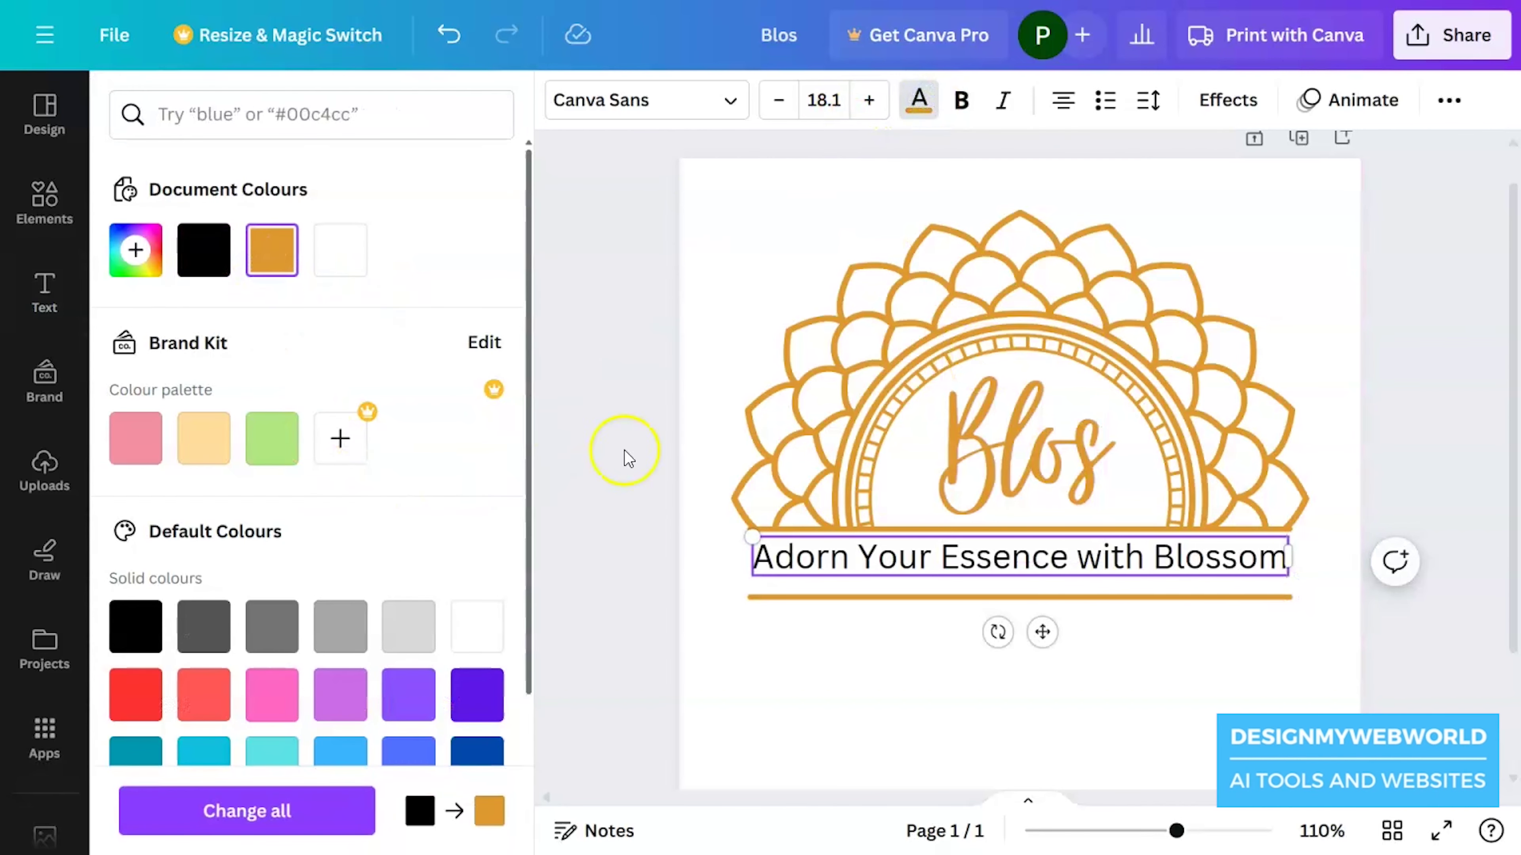
triple_click(938, 560)
left_click(272, 249)
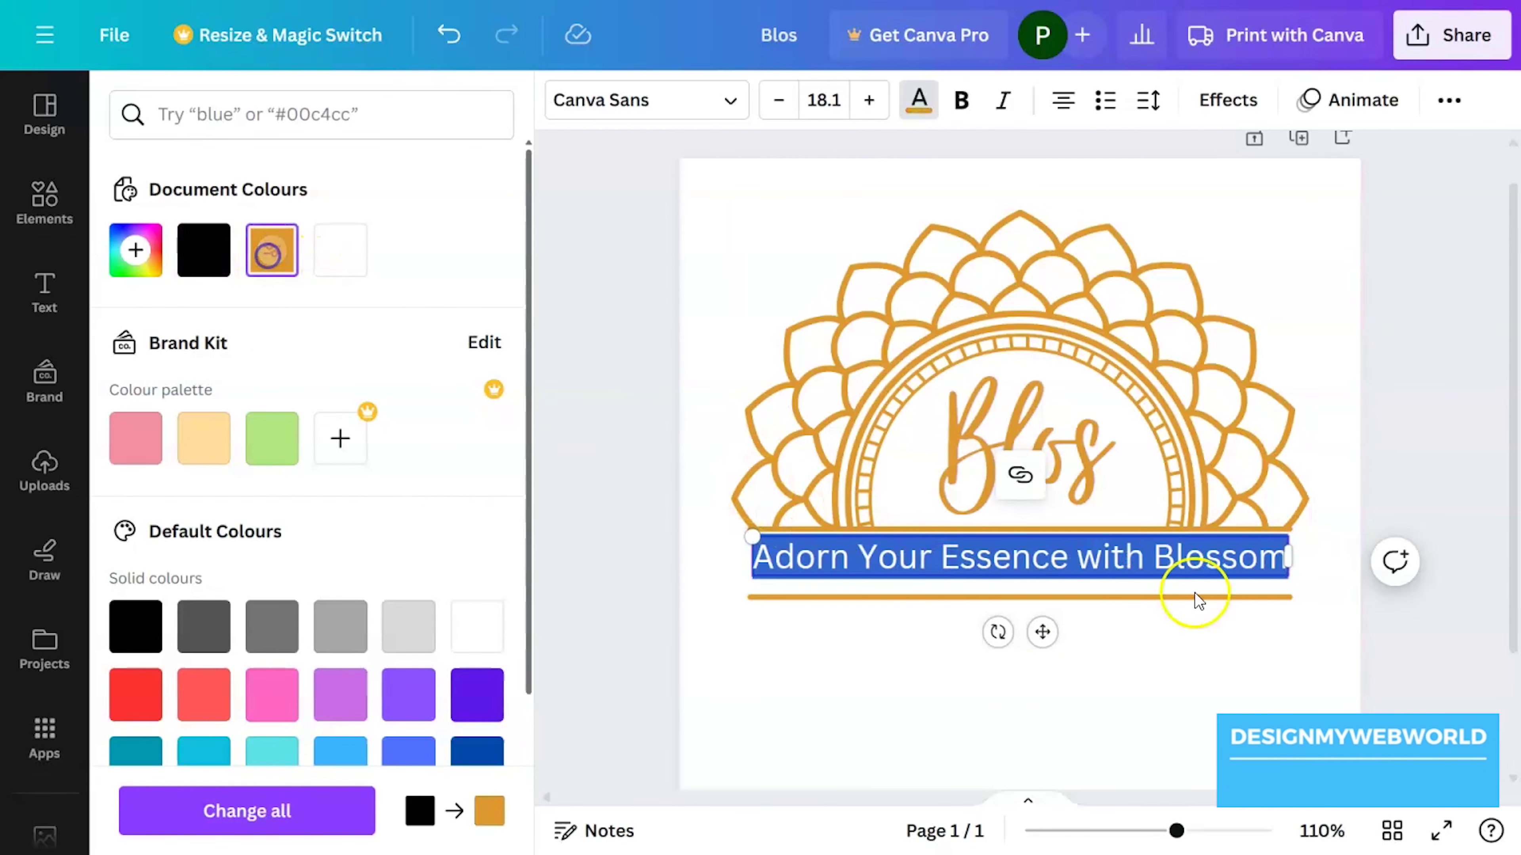
Move the lower line up closer beneath the tagline and reduce its line weight
left_click_drag(1186, 603, 1180, 589)
left_click(578, 100)
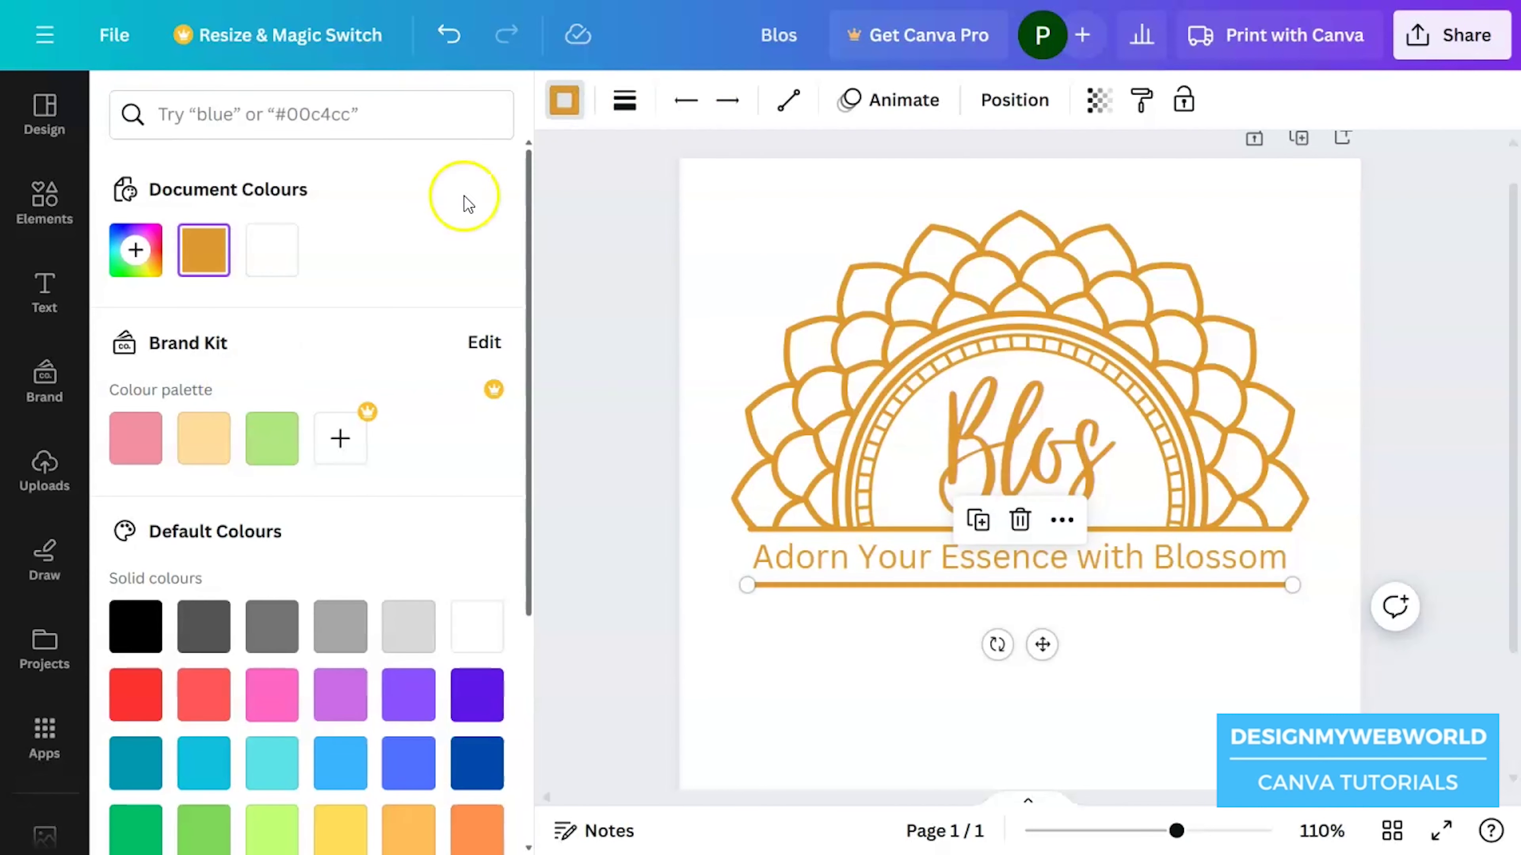
left_click(630, 103)
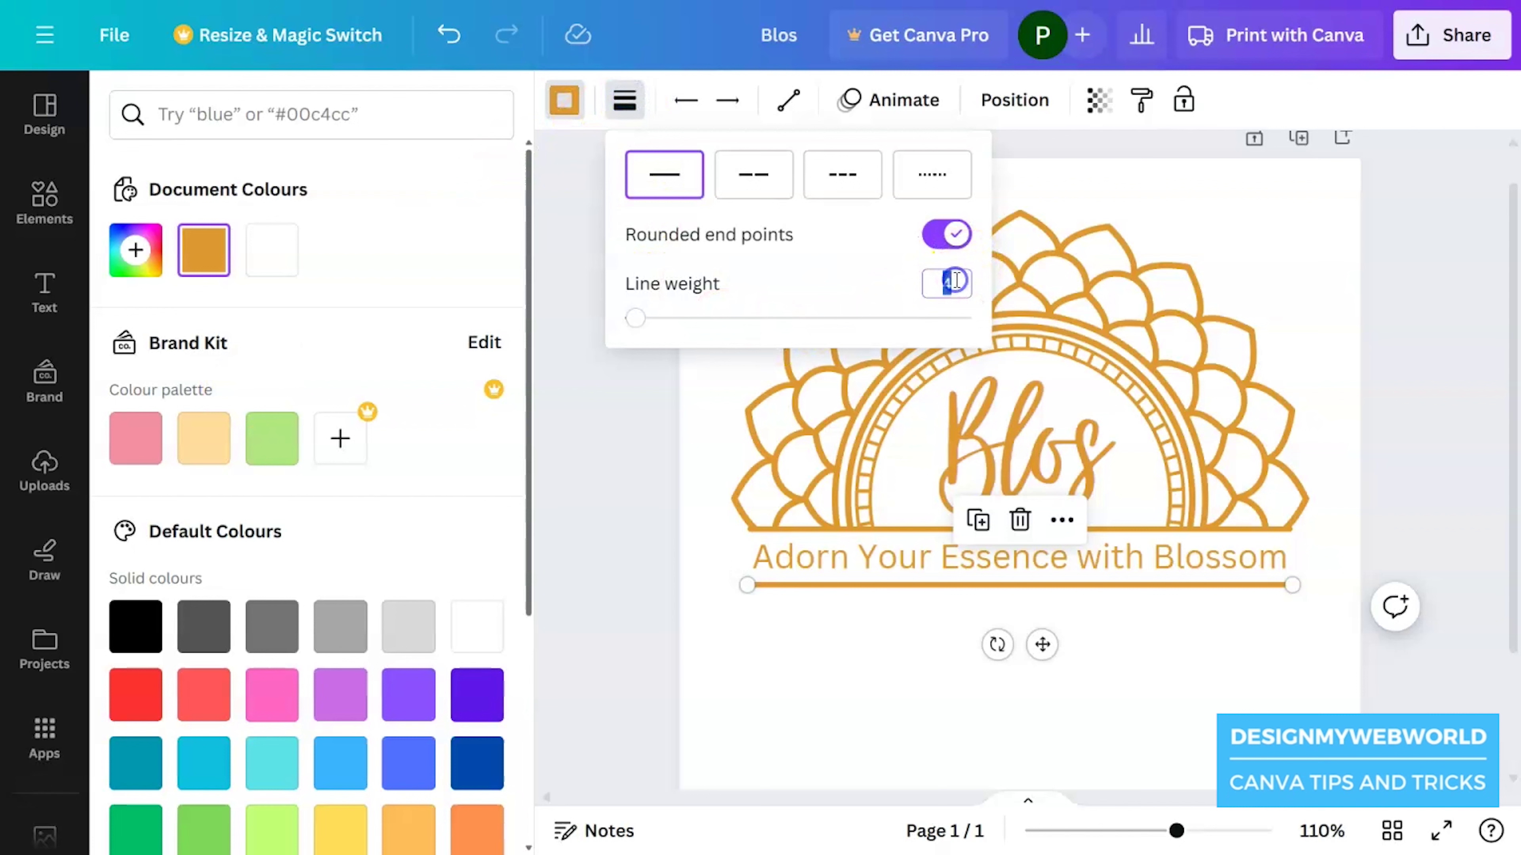
left_click(1274, 627)
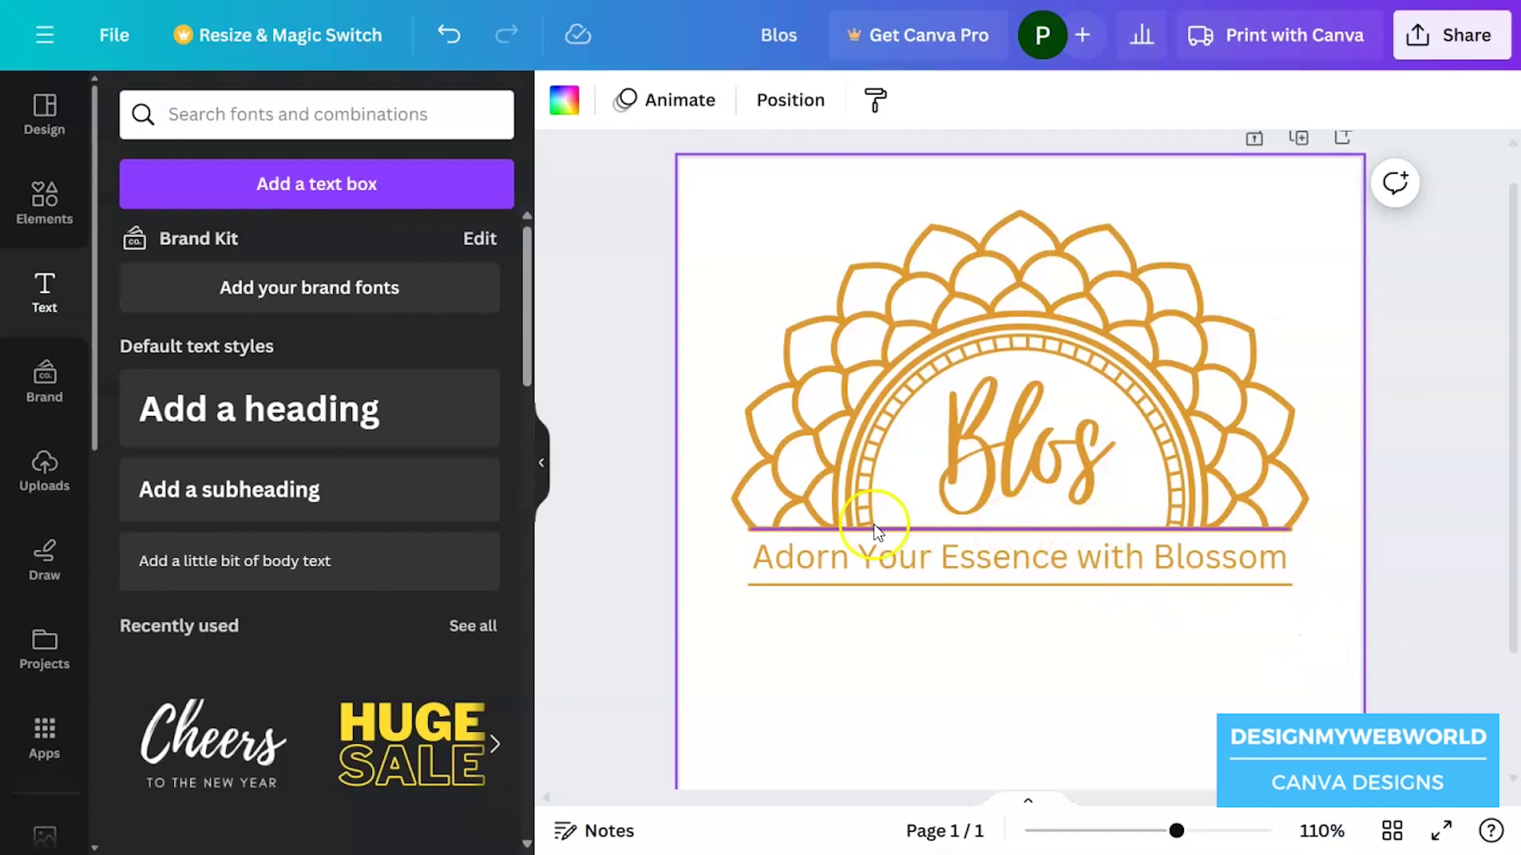
Set the line weight of the upper line at the mandala's base to 2
left_click(856, 529)
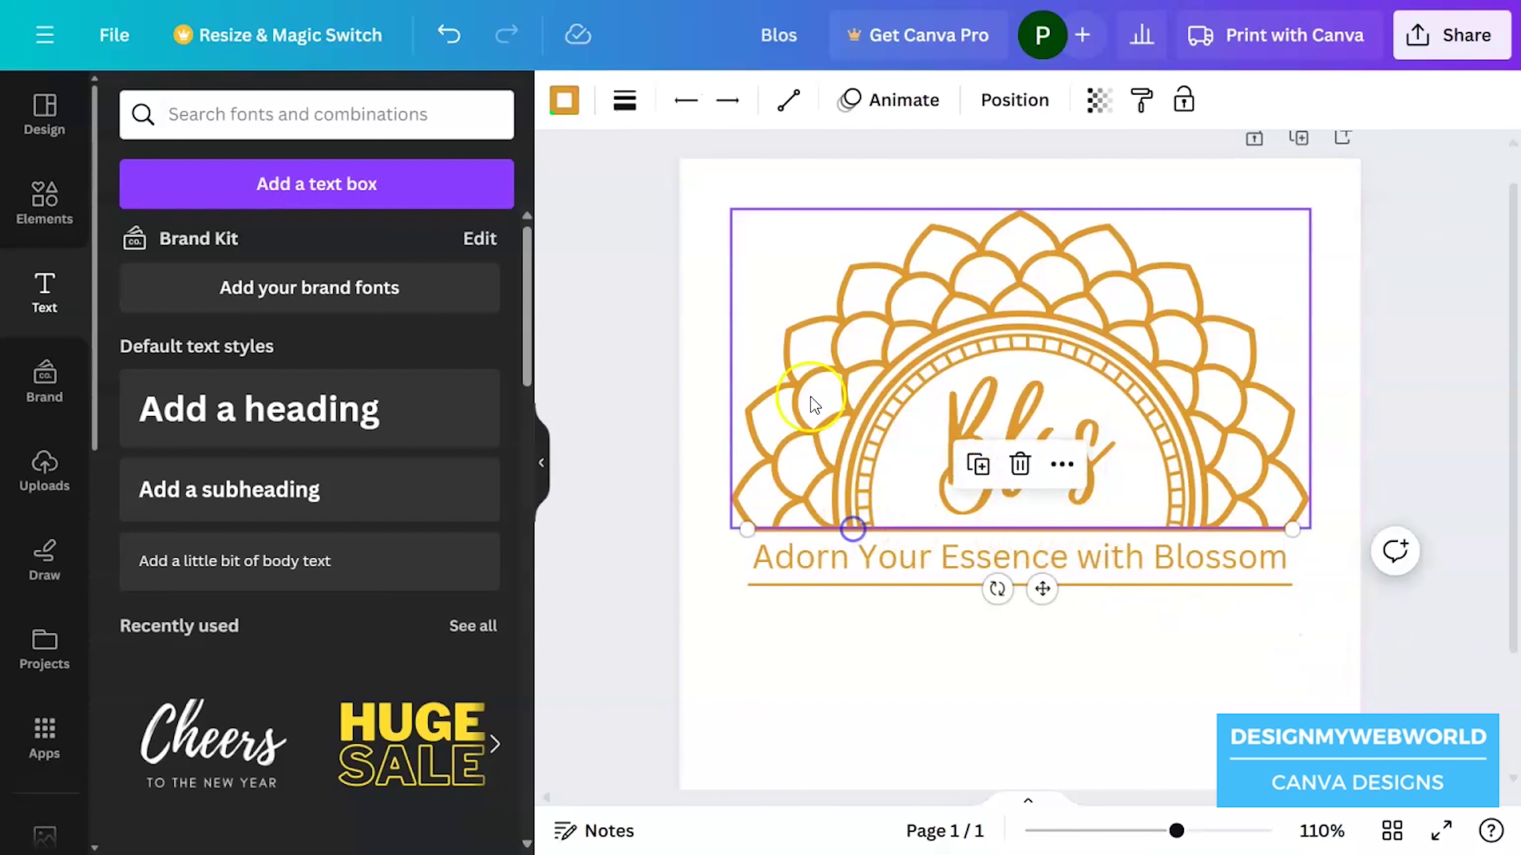
left_click(558, 103)
left_click(634, 103)
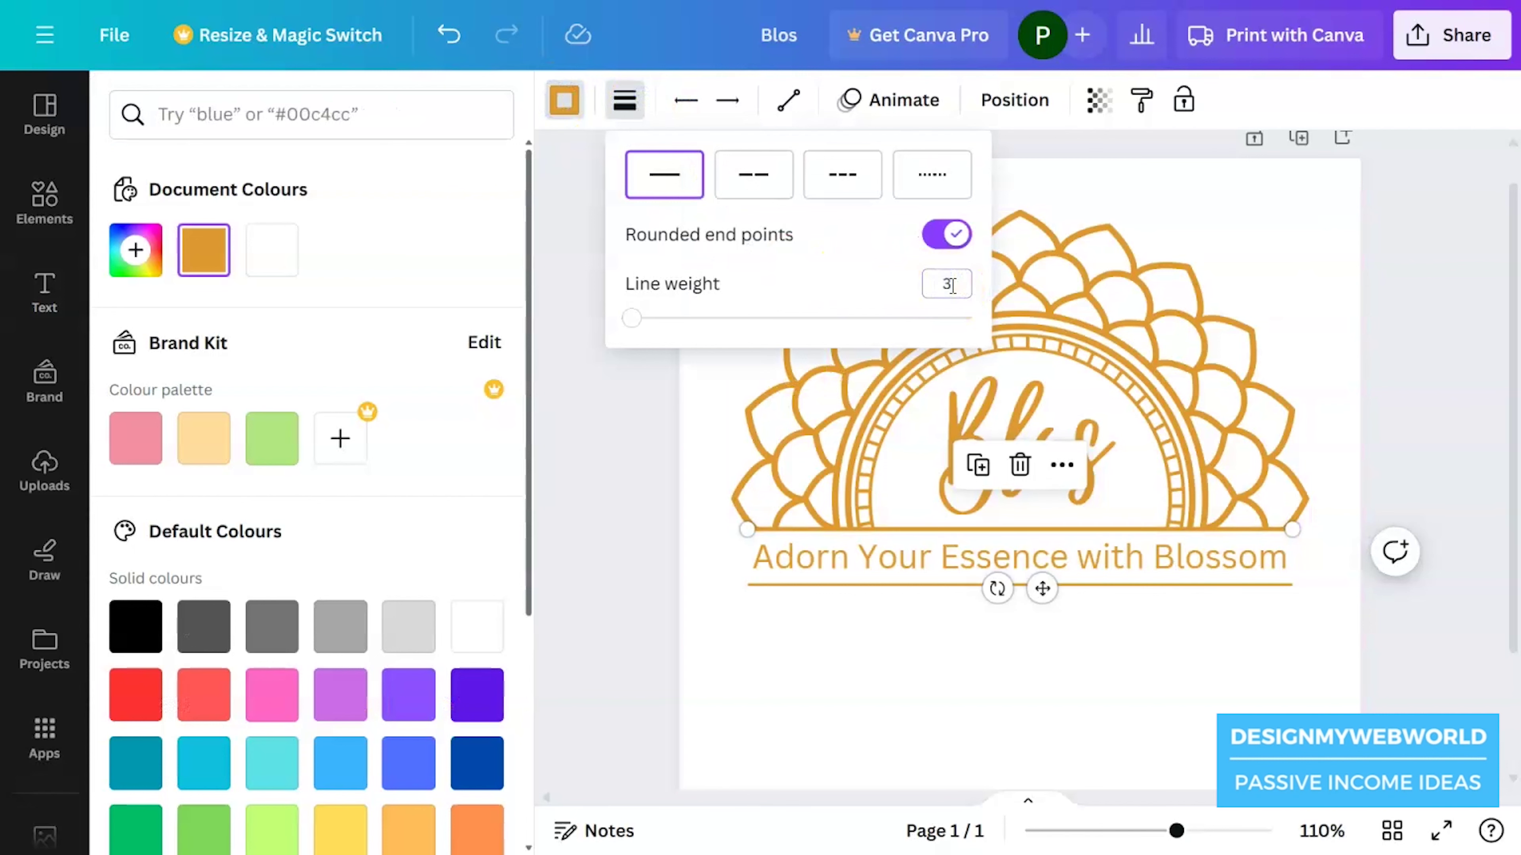
type("2")
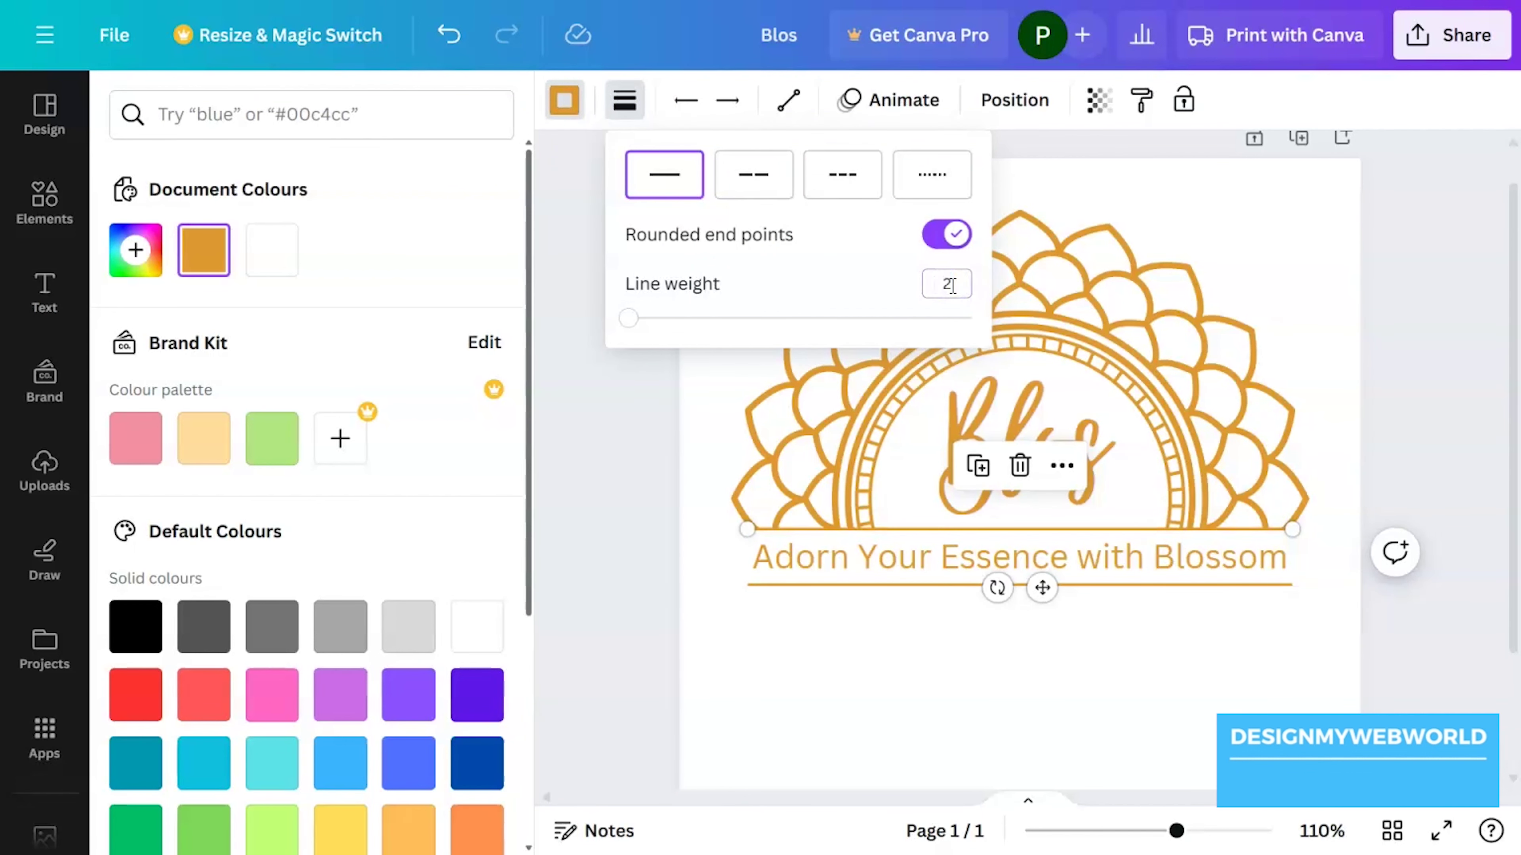
left_click(1332, 656)
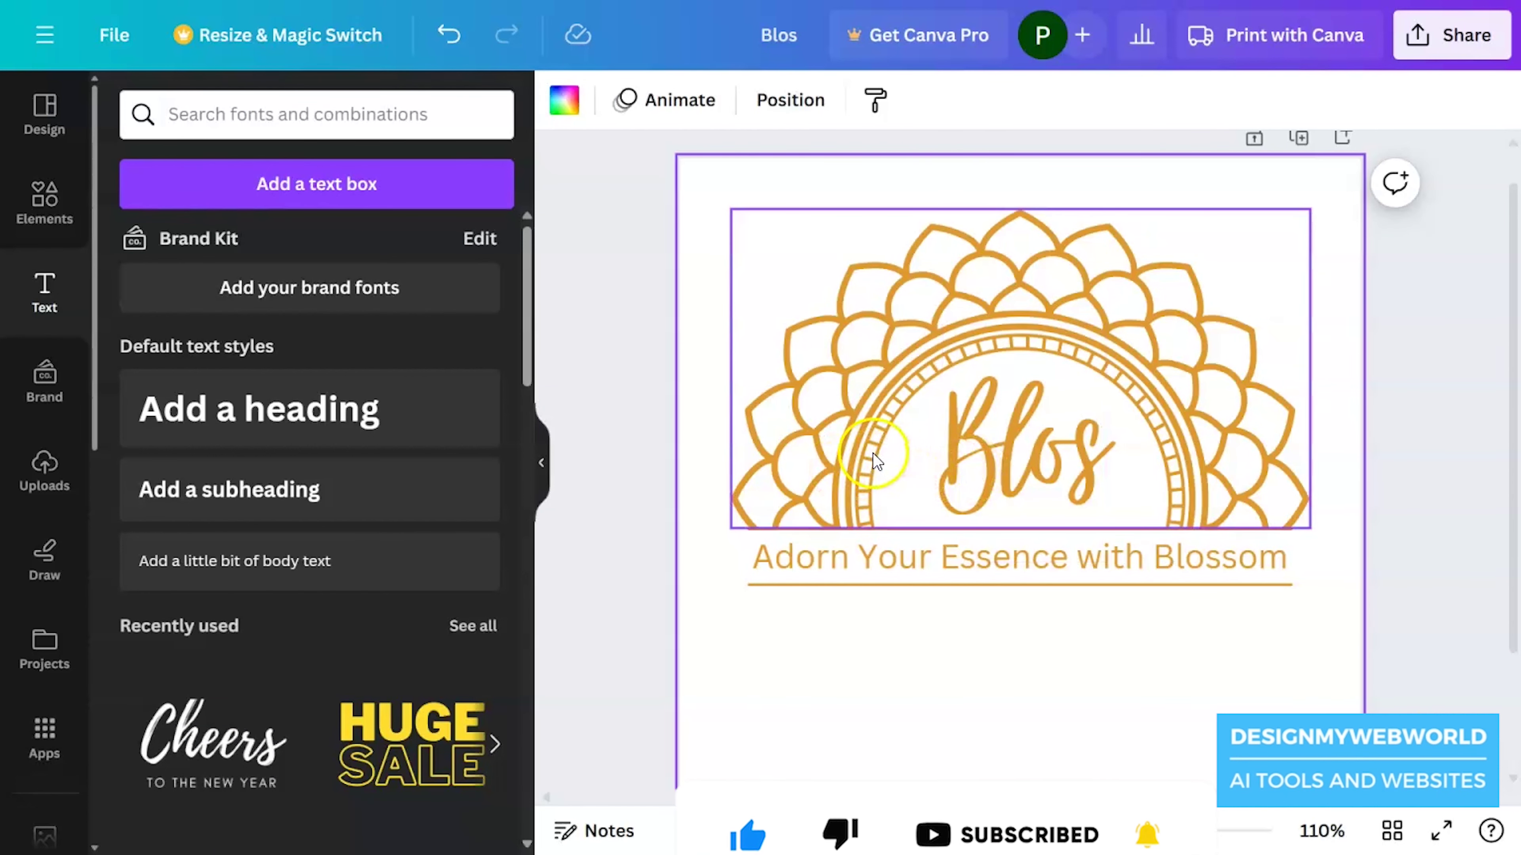
Try colouring both horizontal lines dark brown #422B07 with a custom colour
left_click(877, 585)
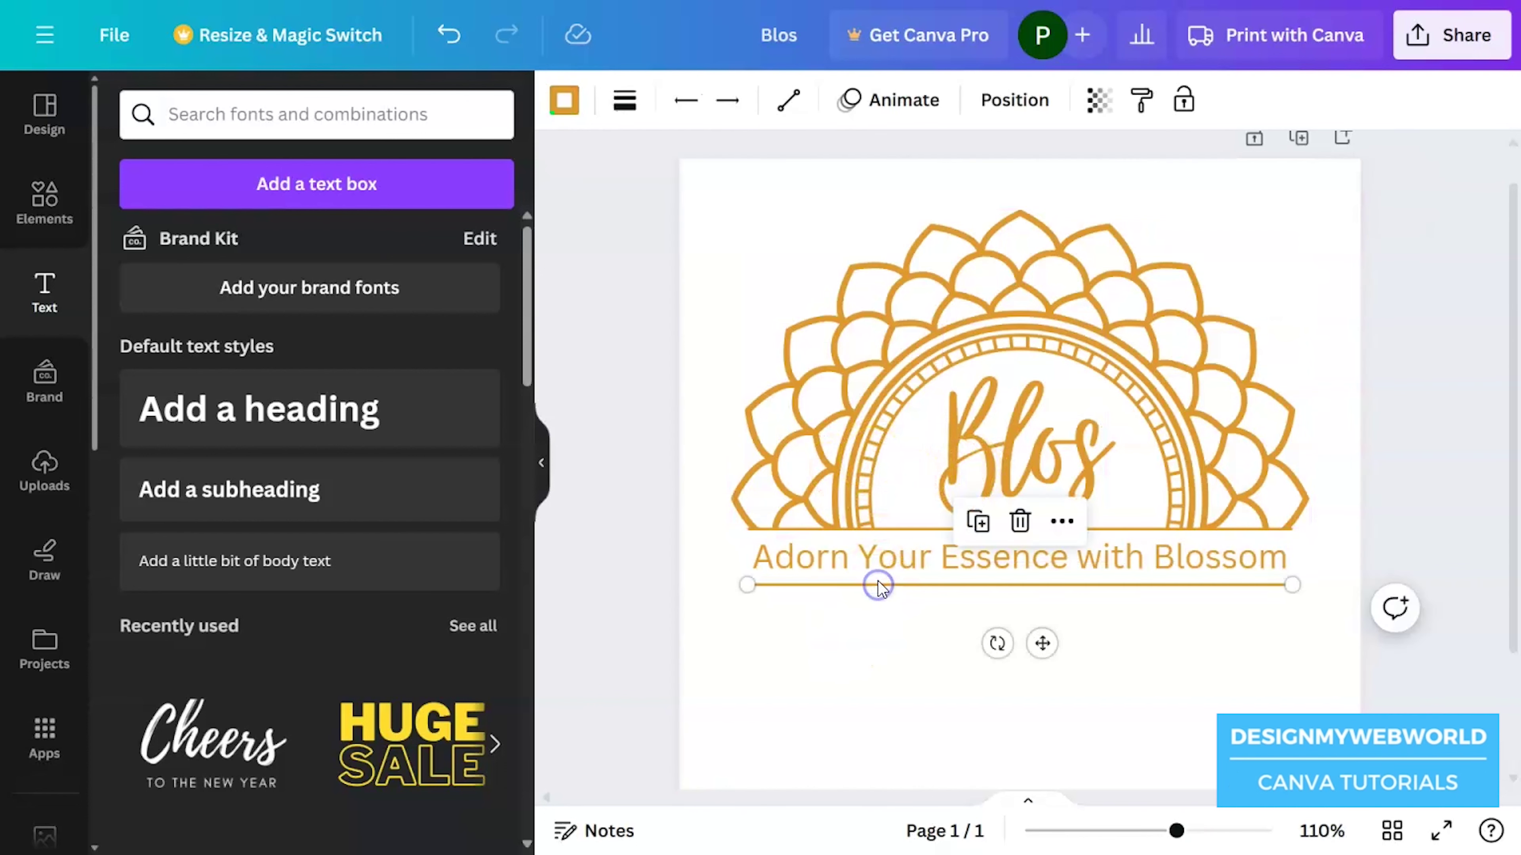
left_click(888, 548, "shift")
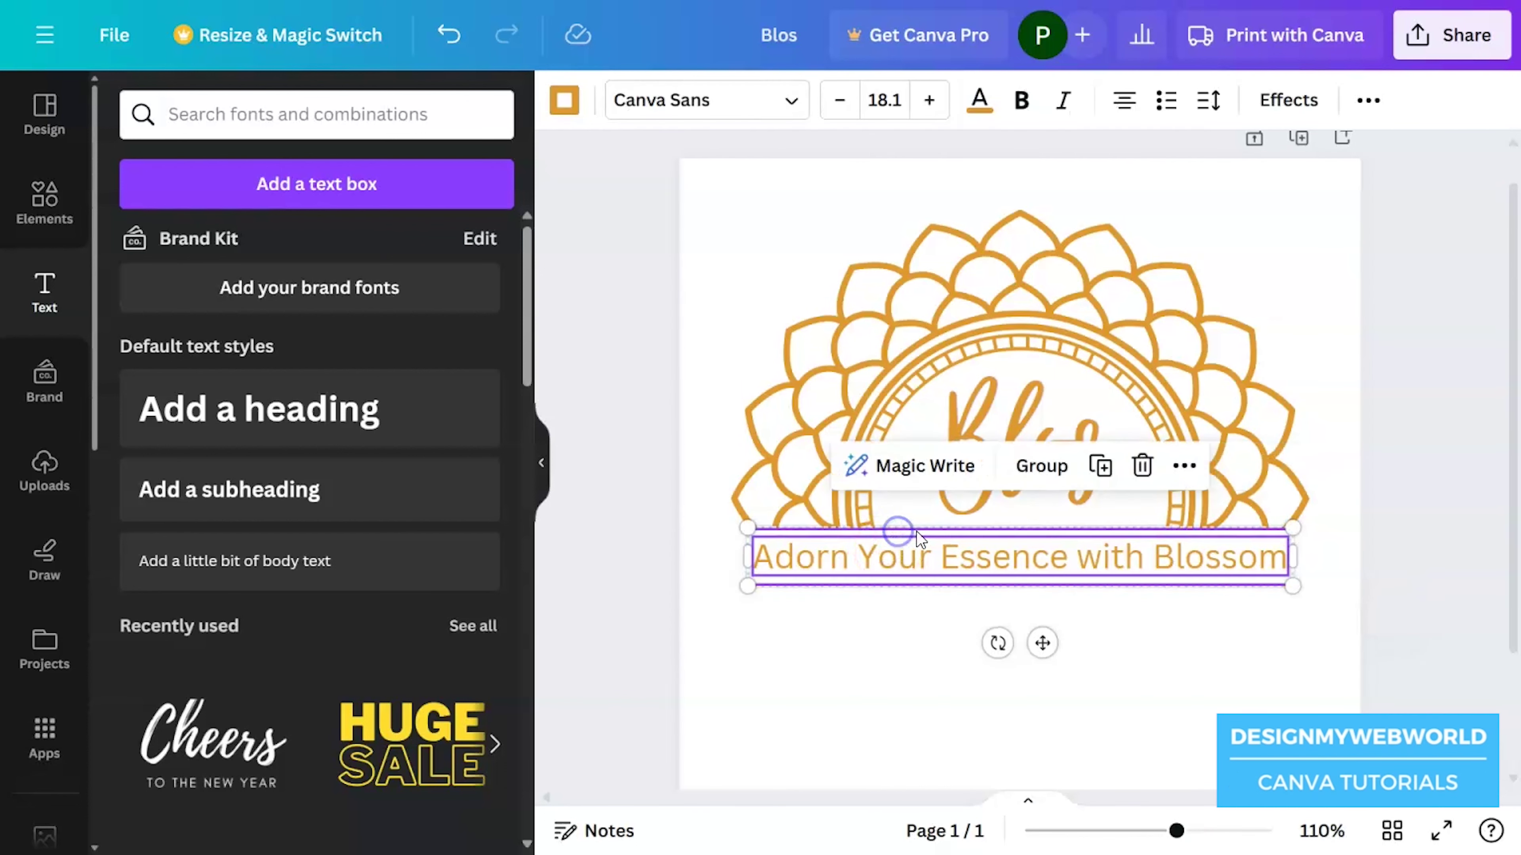
left_click(564, 100)
left_click(135, 249)
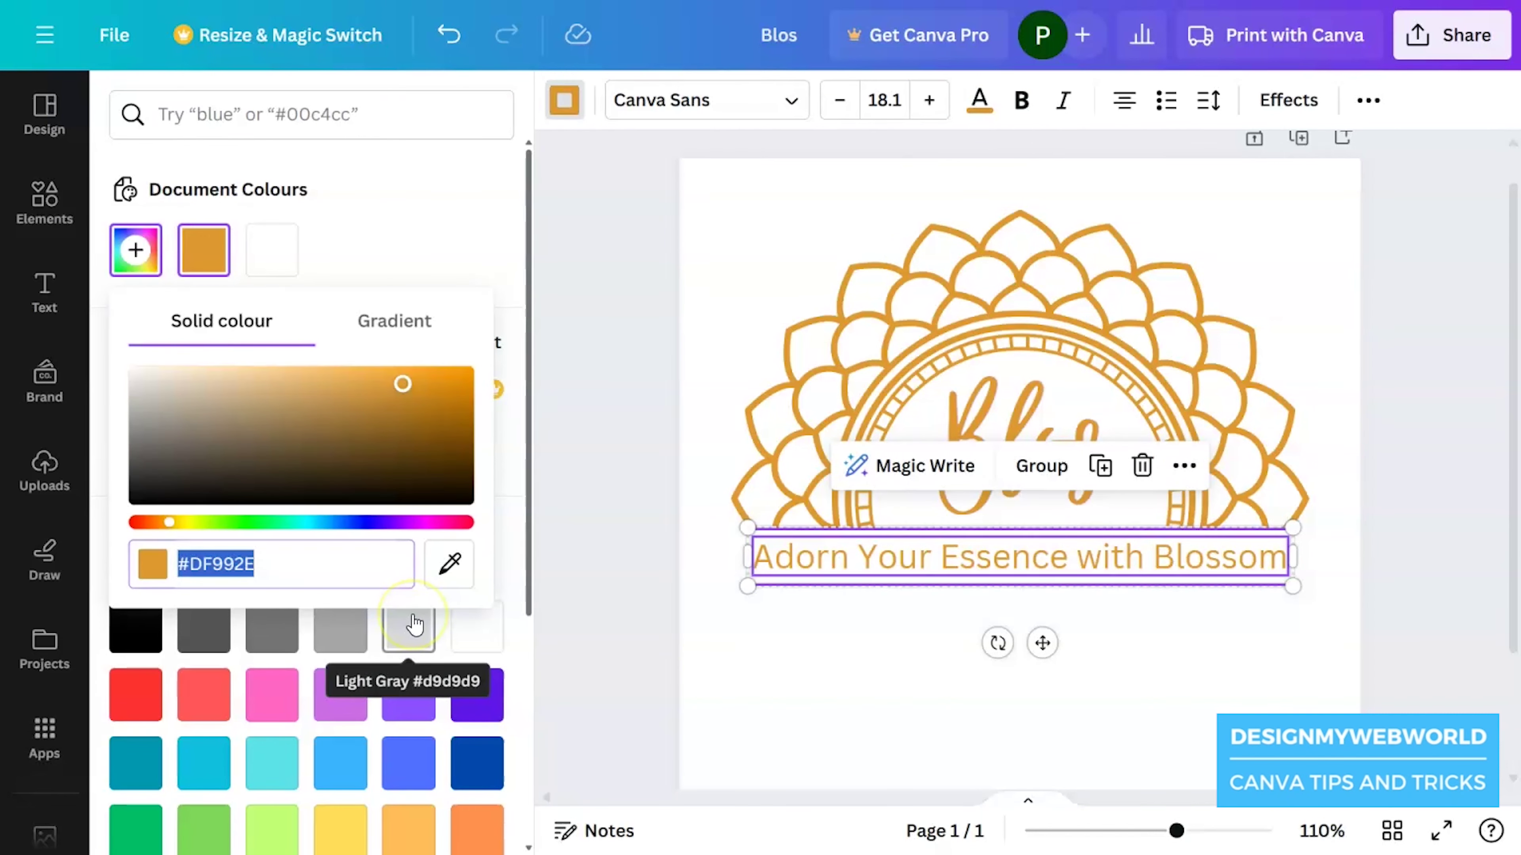
left_click(309, 554)
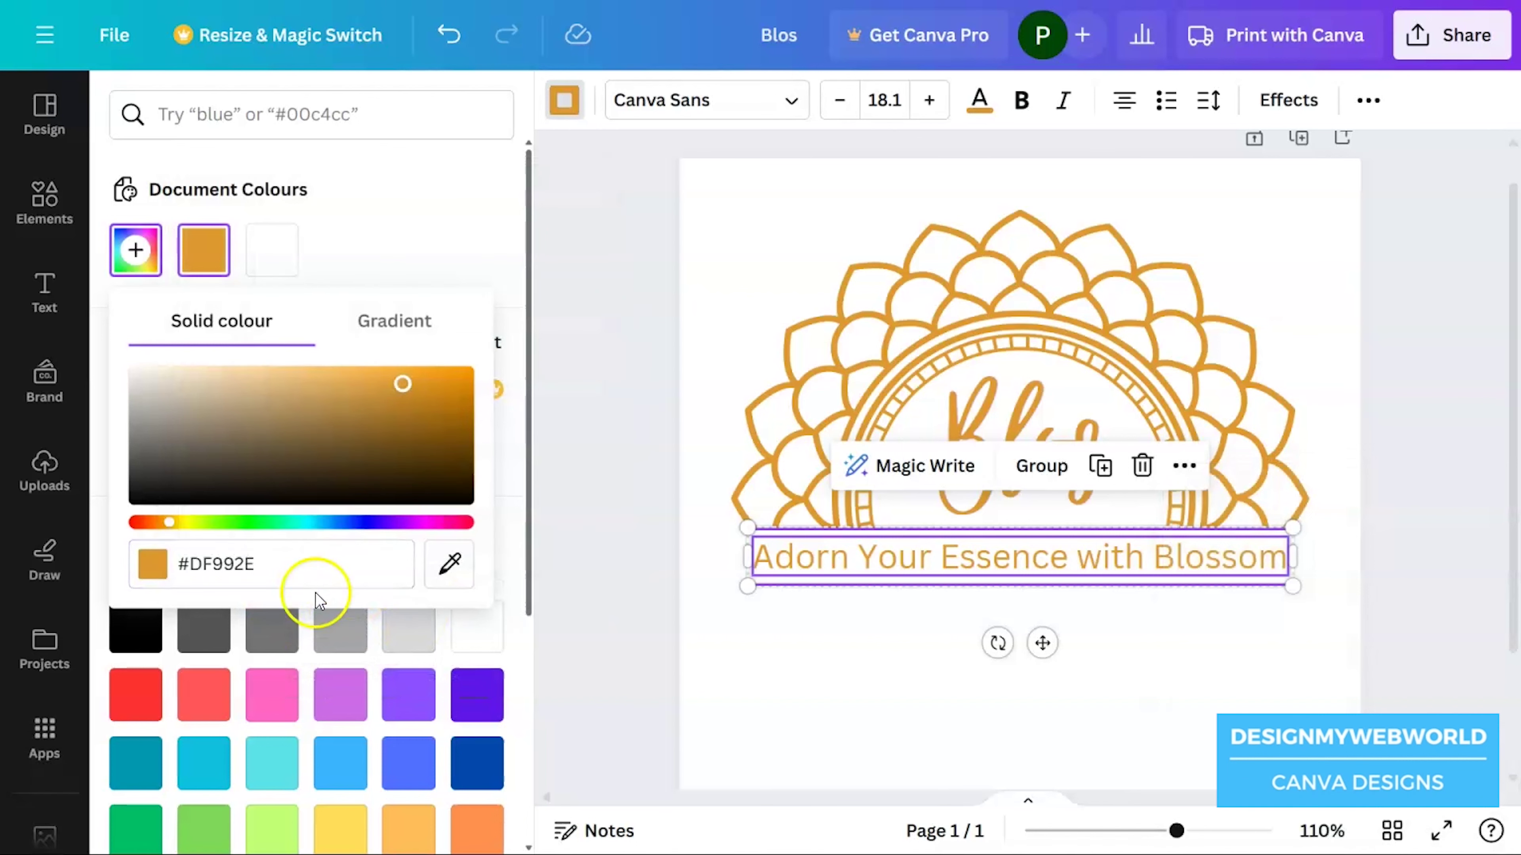
left_click_drag(395, 383, 443, 471)
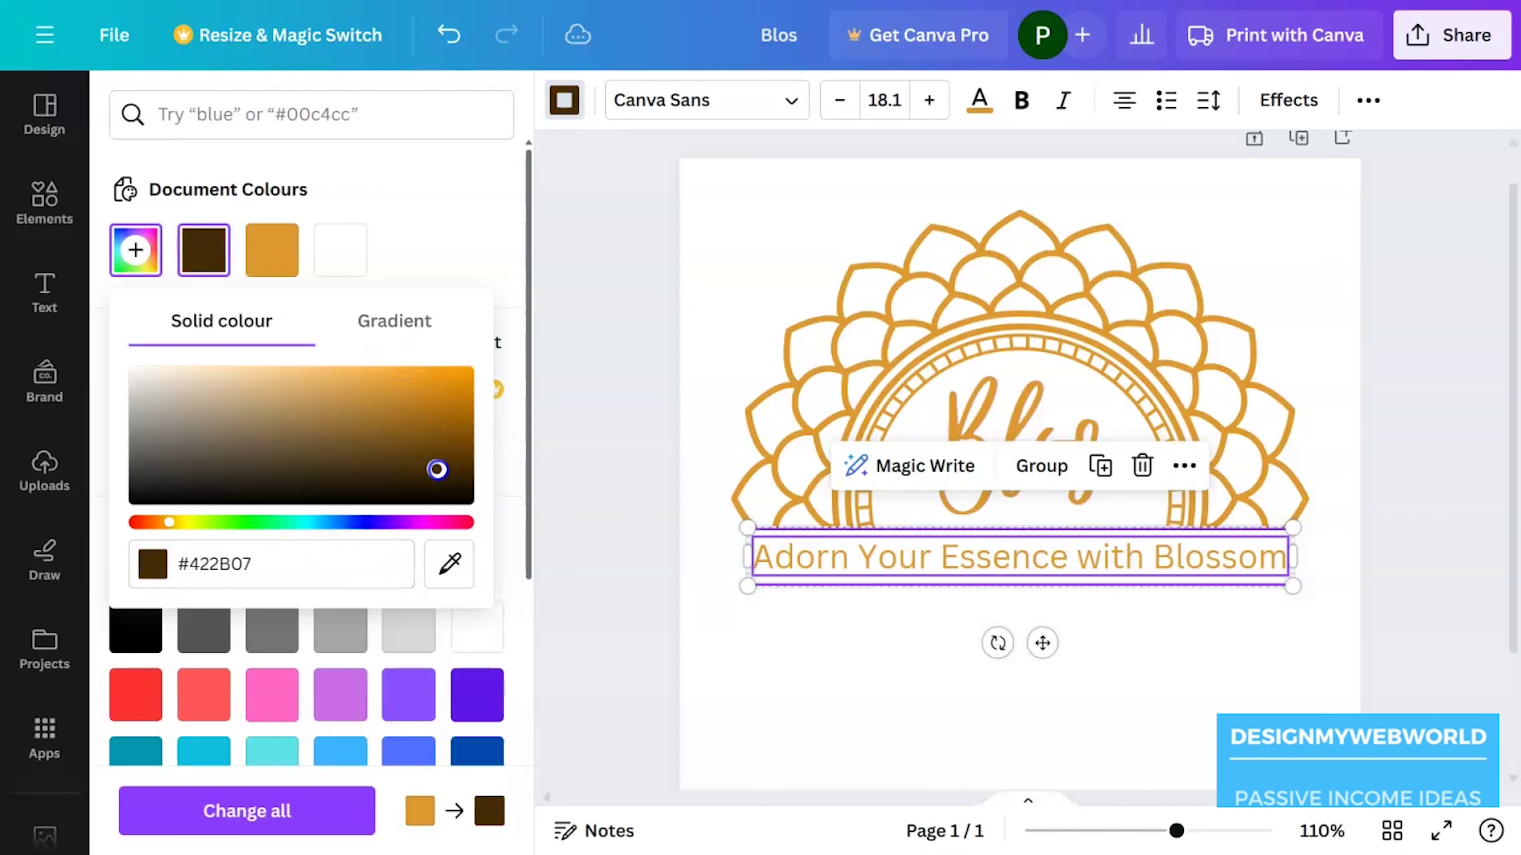
left_click(797, 699)
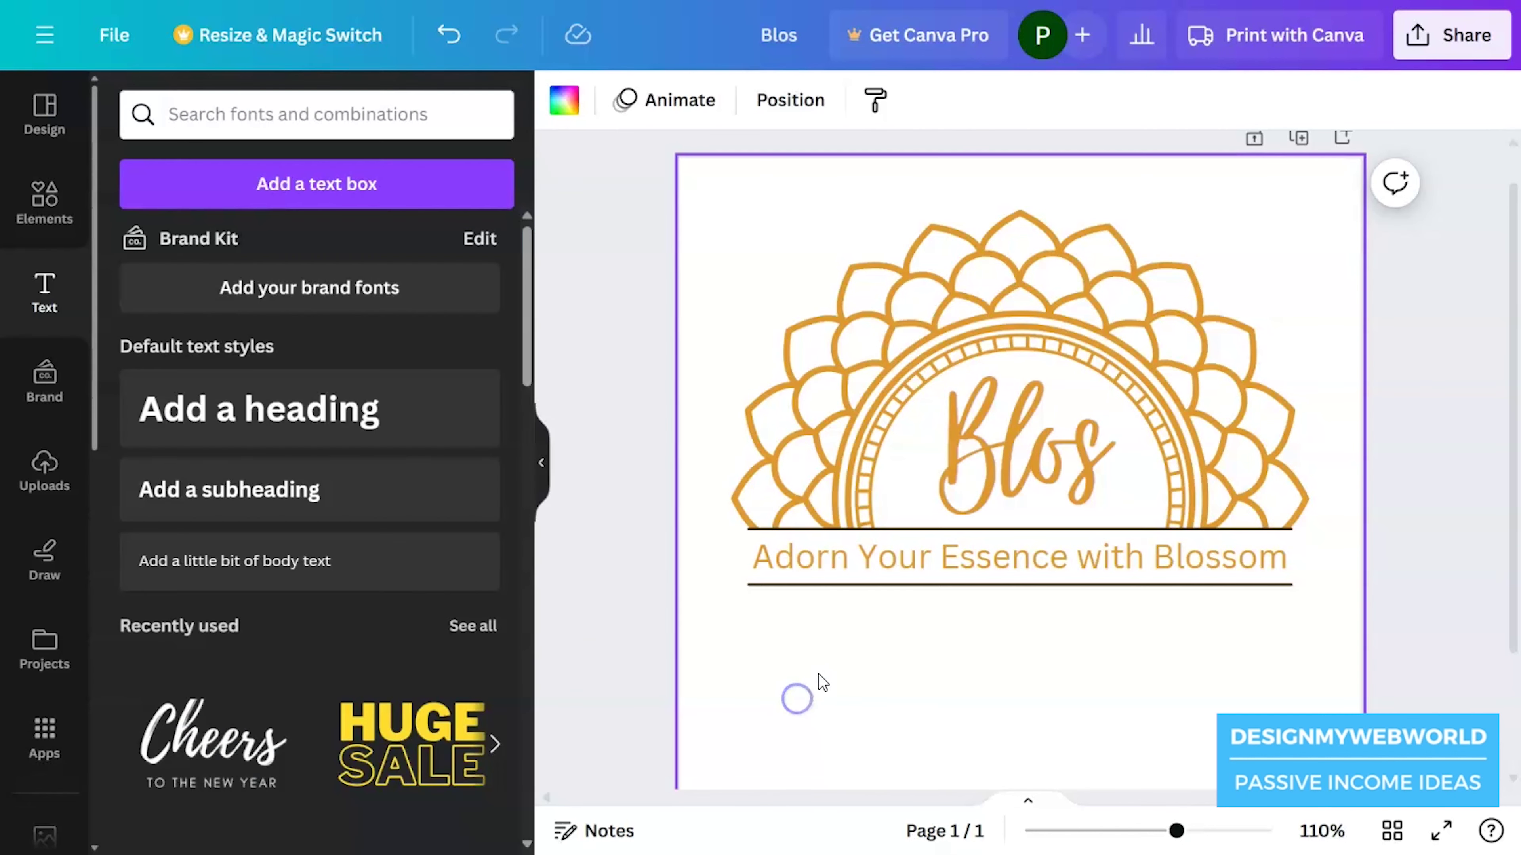
Try applying the document's dark brown to the tagline and the Blos heading
left_click(874, 561)
left_click(918, 99)
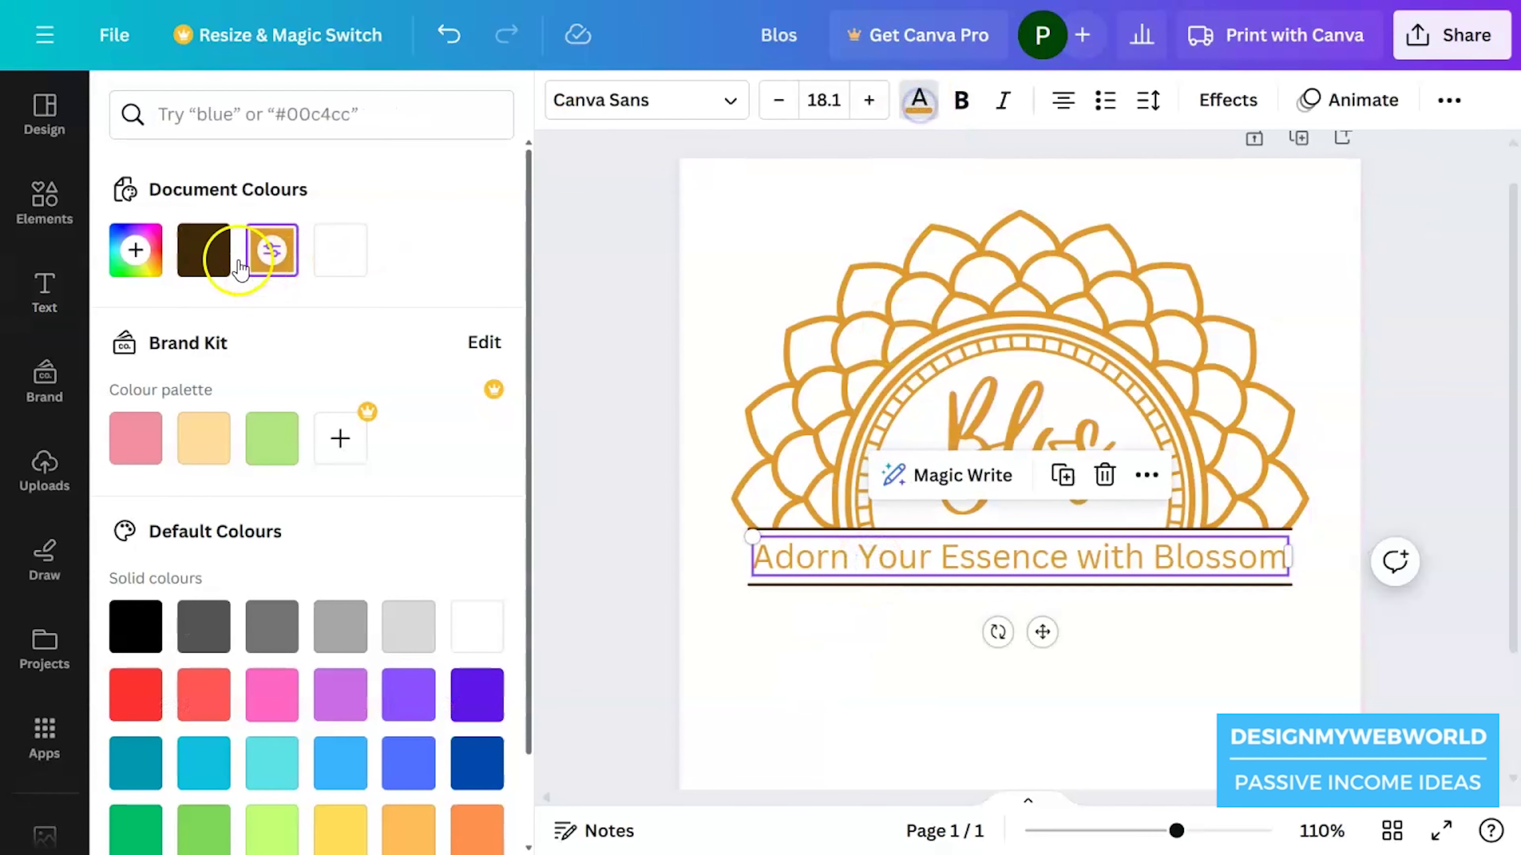
left_click(226, 258)
left_click(932, 646)
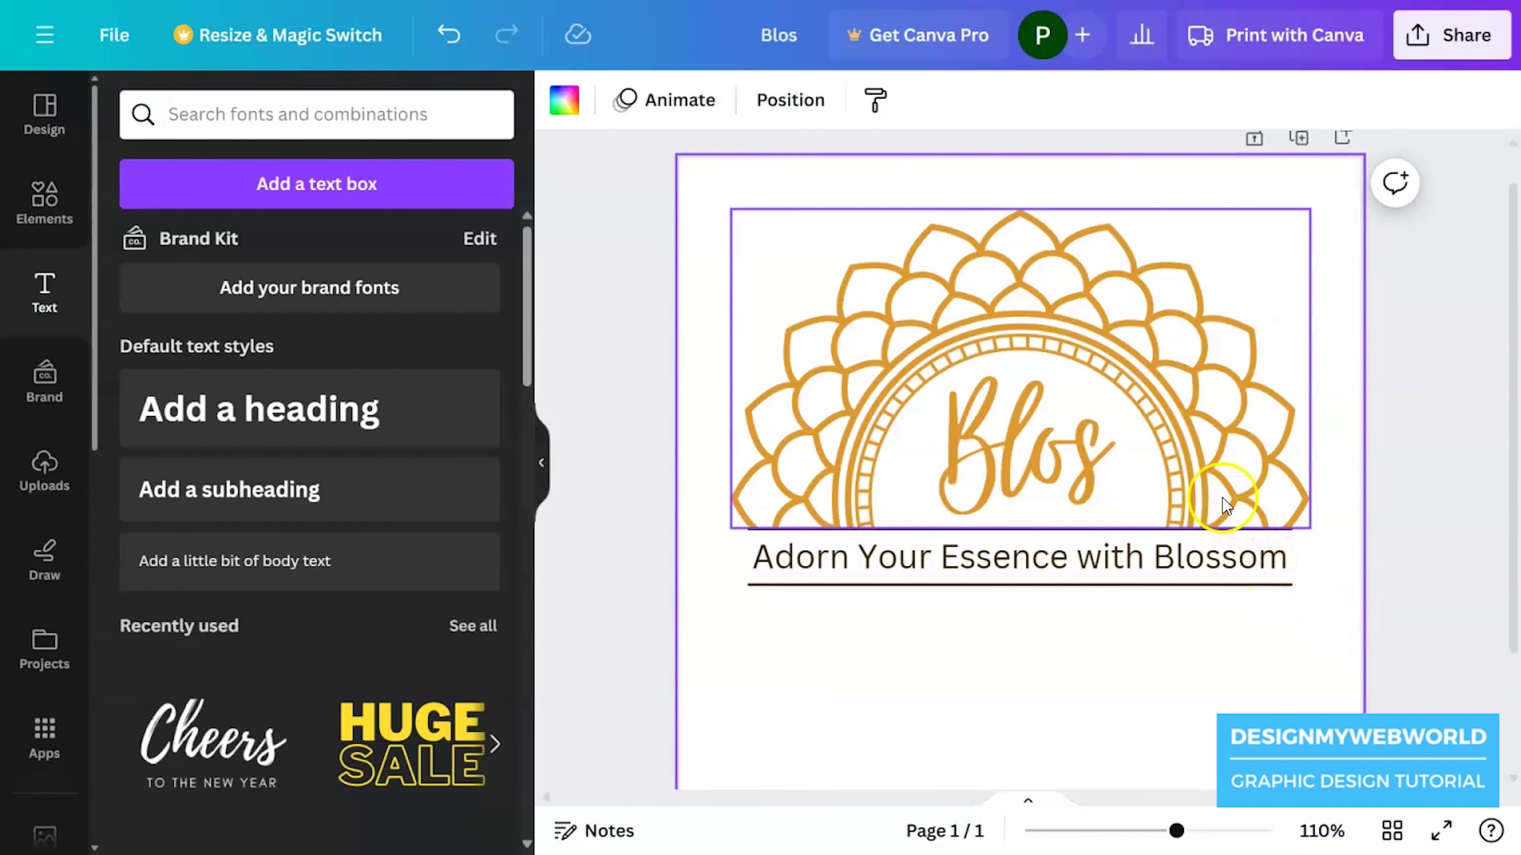
left_click(1048, 481)
left_click(921, 103)
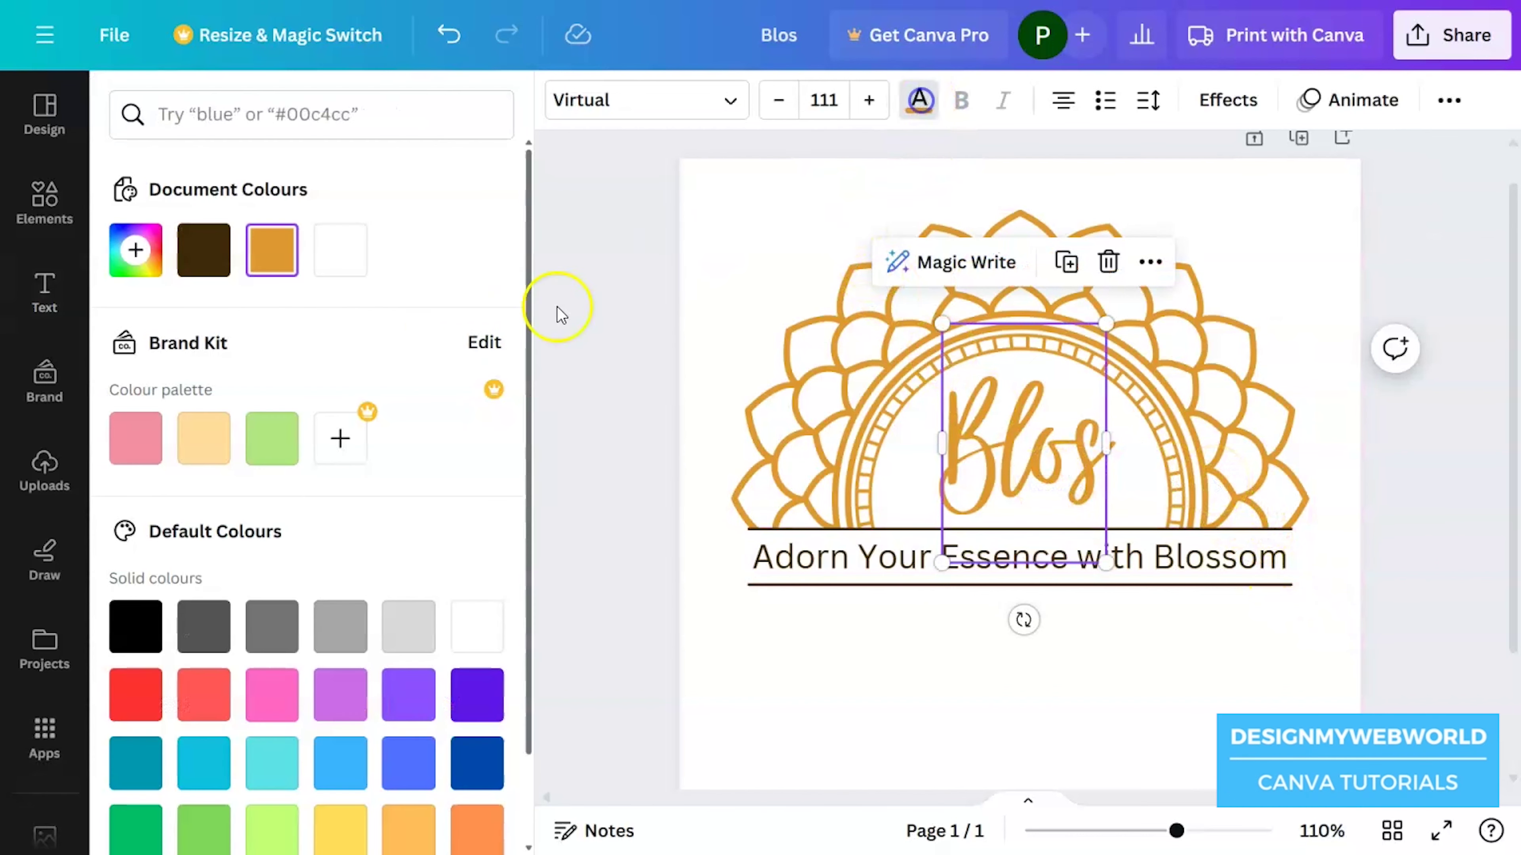
left_click(219, 264)
left_click(1110, 678)
Undo the dark brown recolouring of the heading, tagline and lines
key("ctrl+z")
key("ctrl+z")
key("ctrl+z")
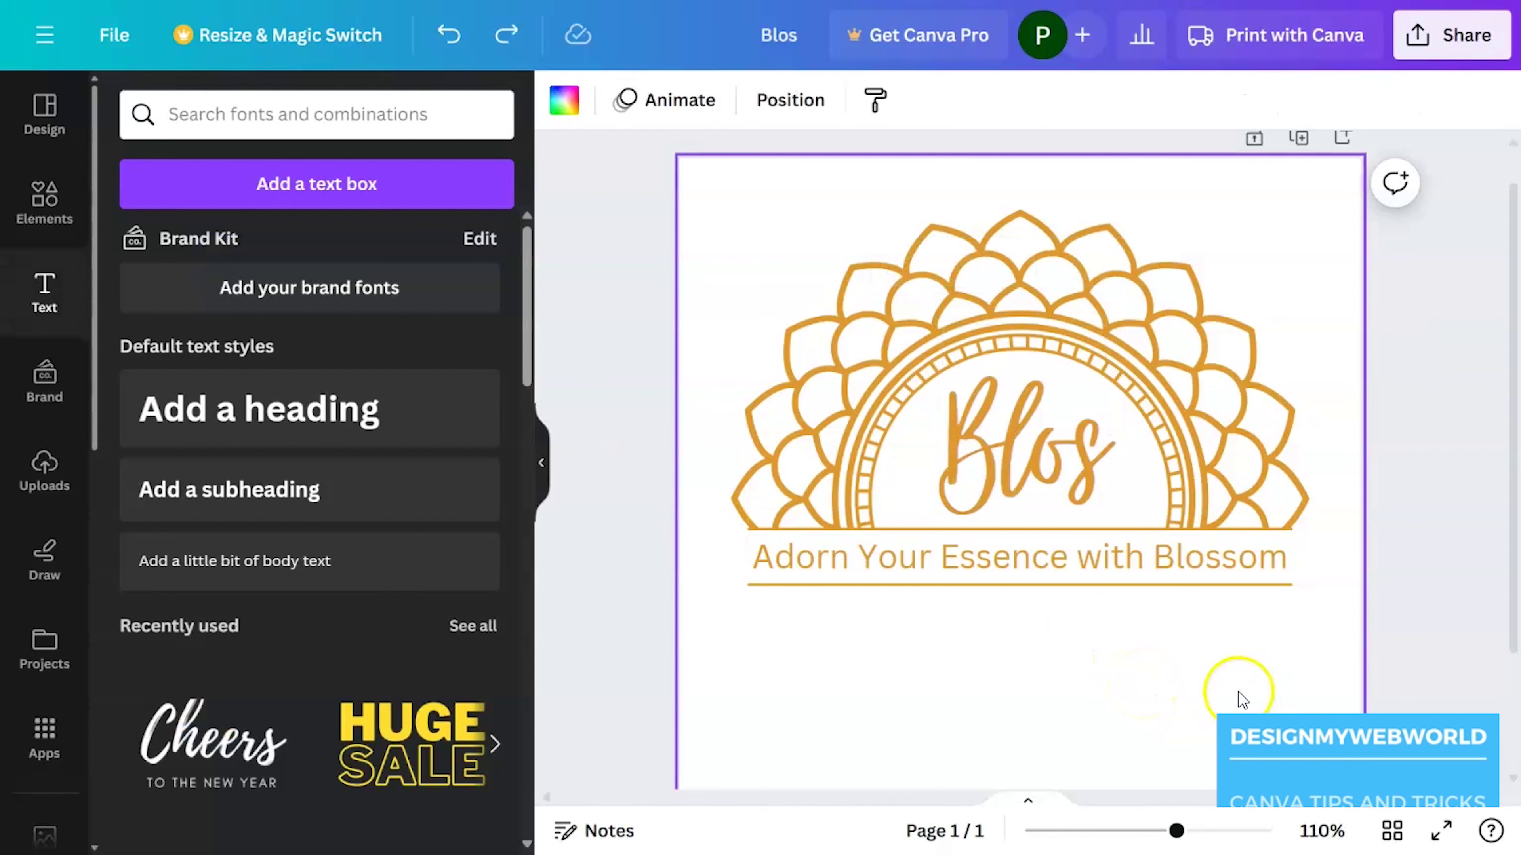
Recolour the tagline with a custom, slightly darker shade of the gold
scroll(1238, 692, "down", 3)
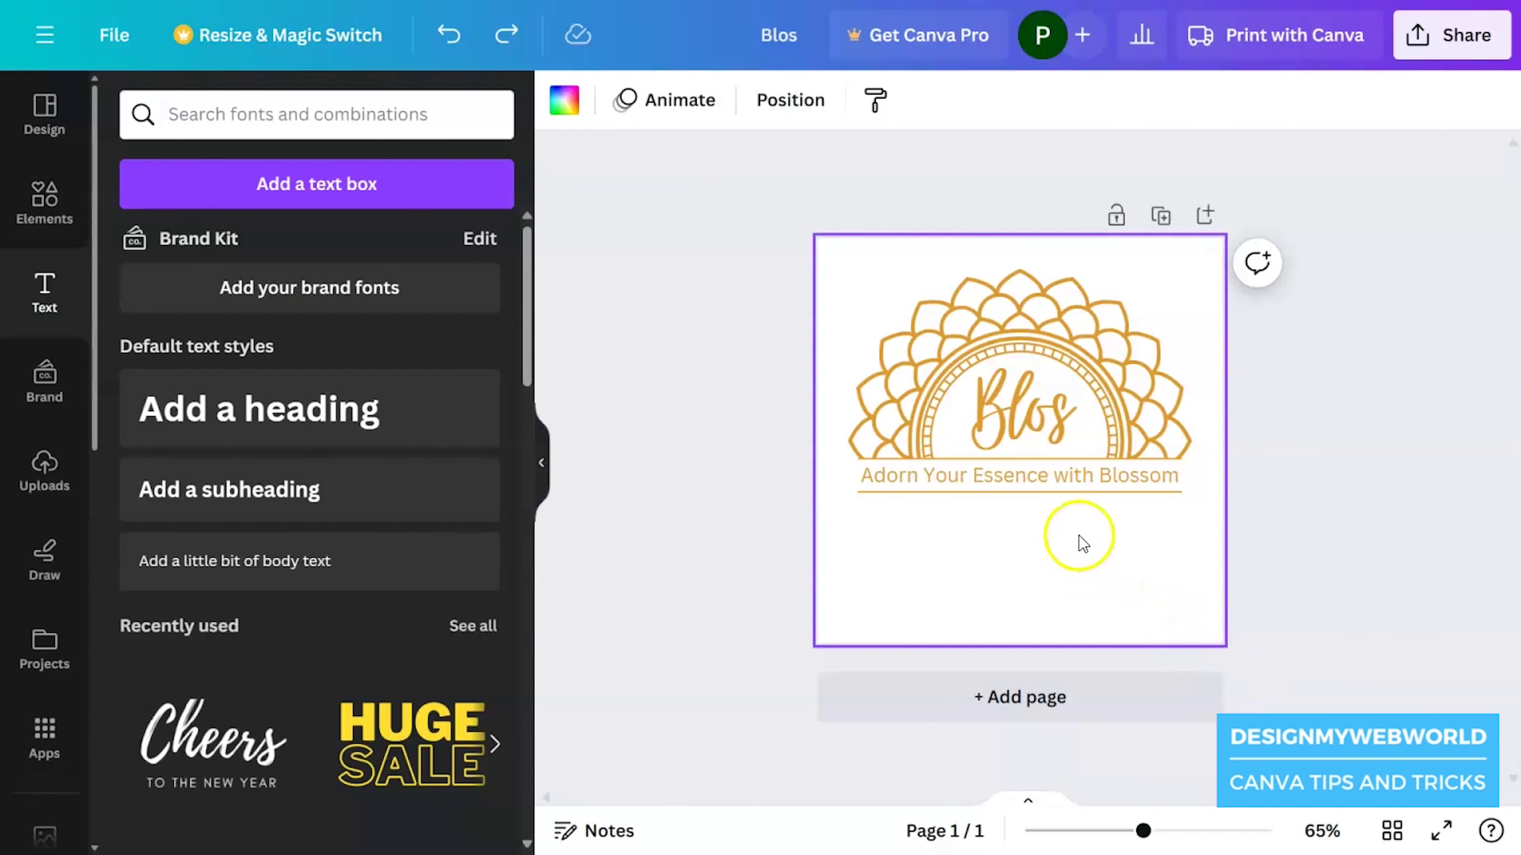
left_click(1078, 478)
left_click(919, 101)
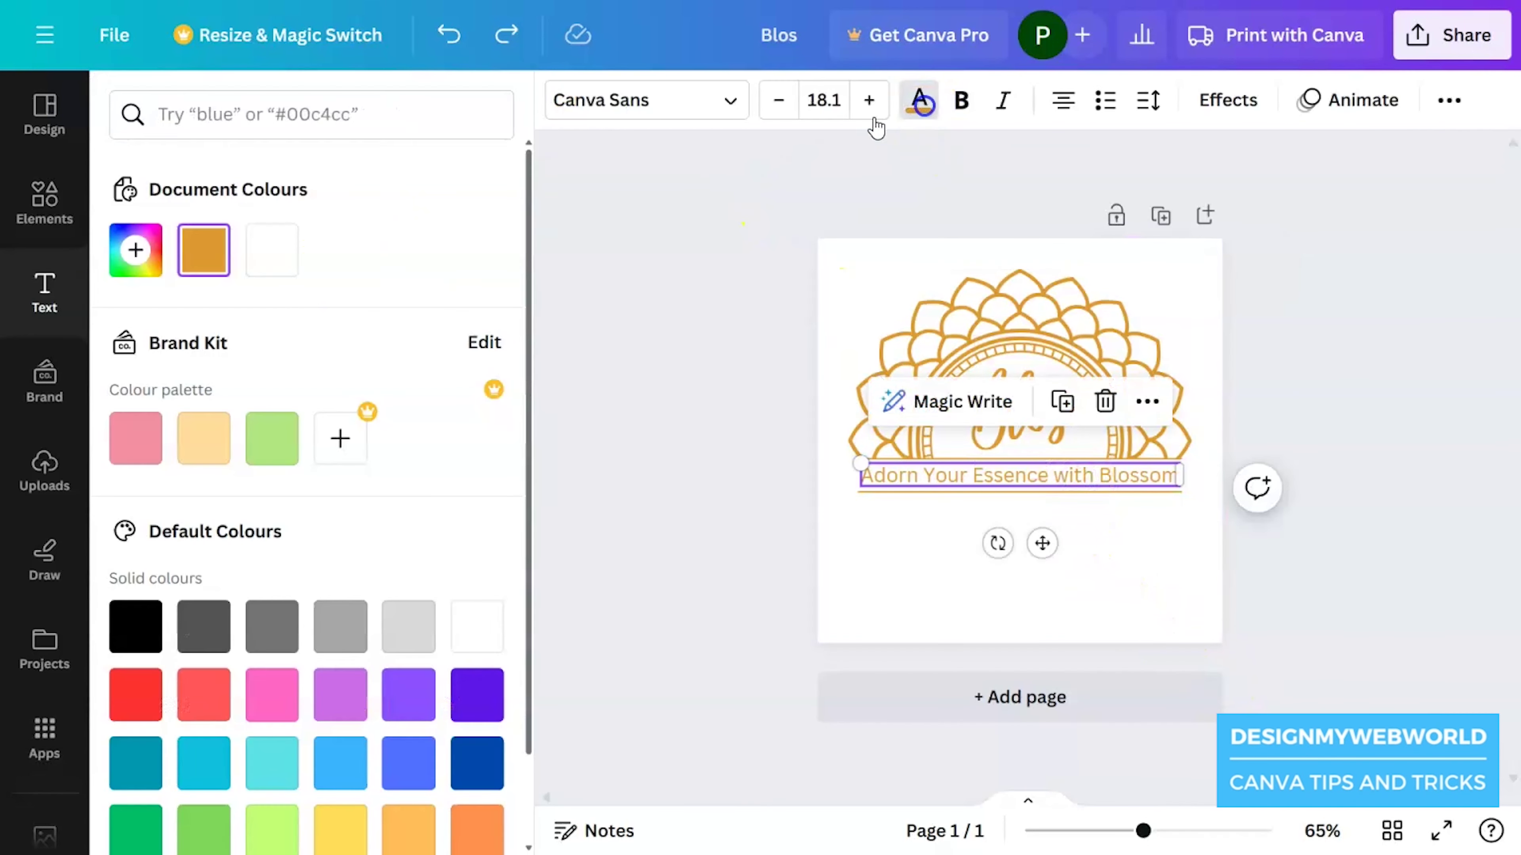
left_click(136, 250)
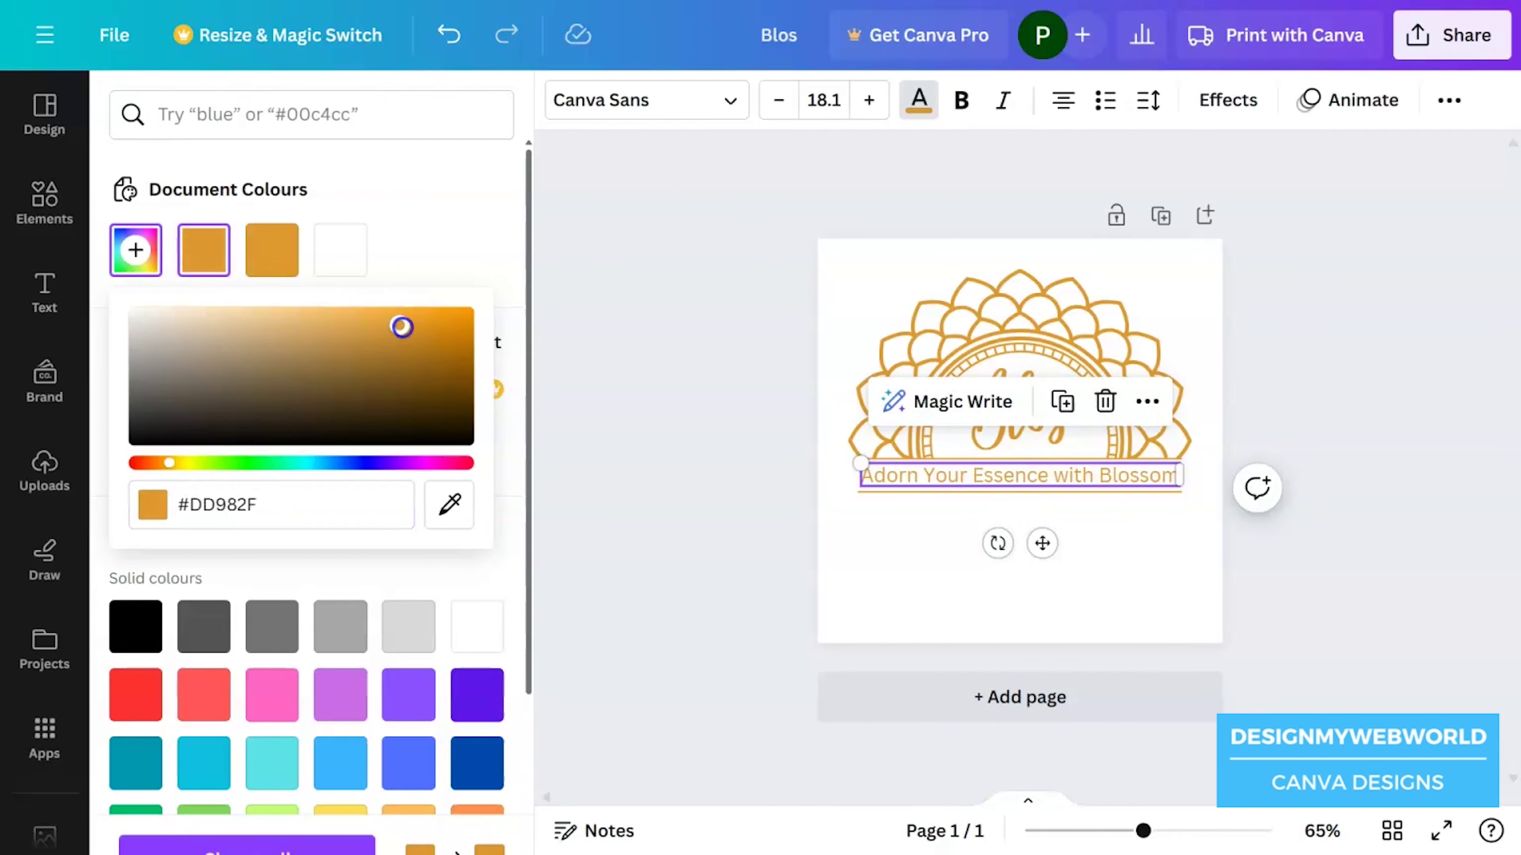
left_click_drag(401, 328, 410, 347)
left_click(1022, 593)
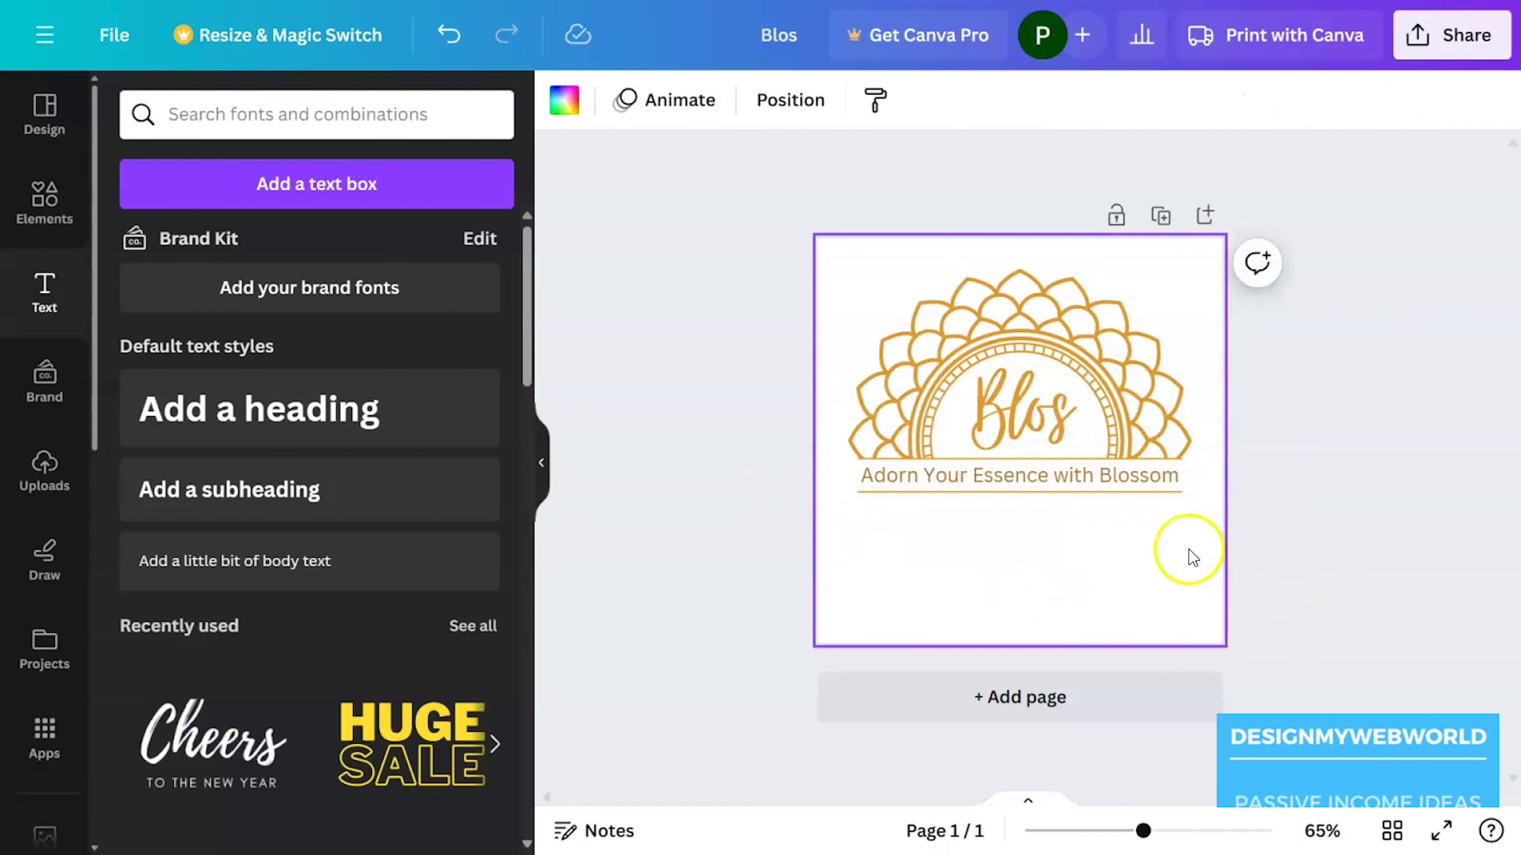
Select the whole logo, move it down towards the page's centre and enlarge it slightly
left_click_drag(1273, 462, 750, 262)
left_click_drag(1090, 374, 1090, 414)
left_click_drag(1193, 532, 1198, 541)
left_click(1349, 544)
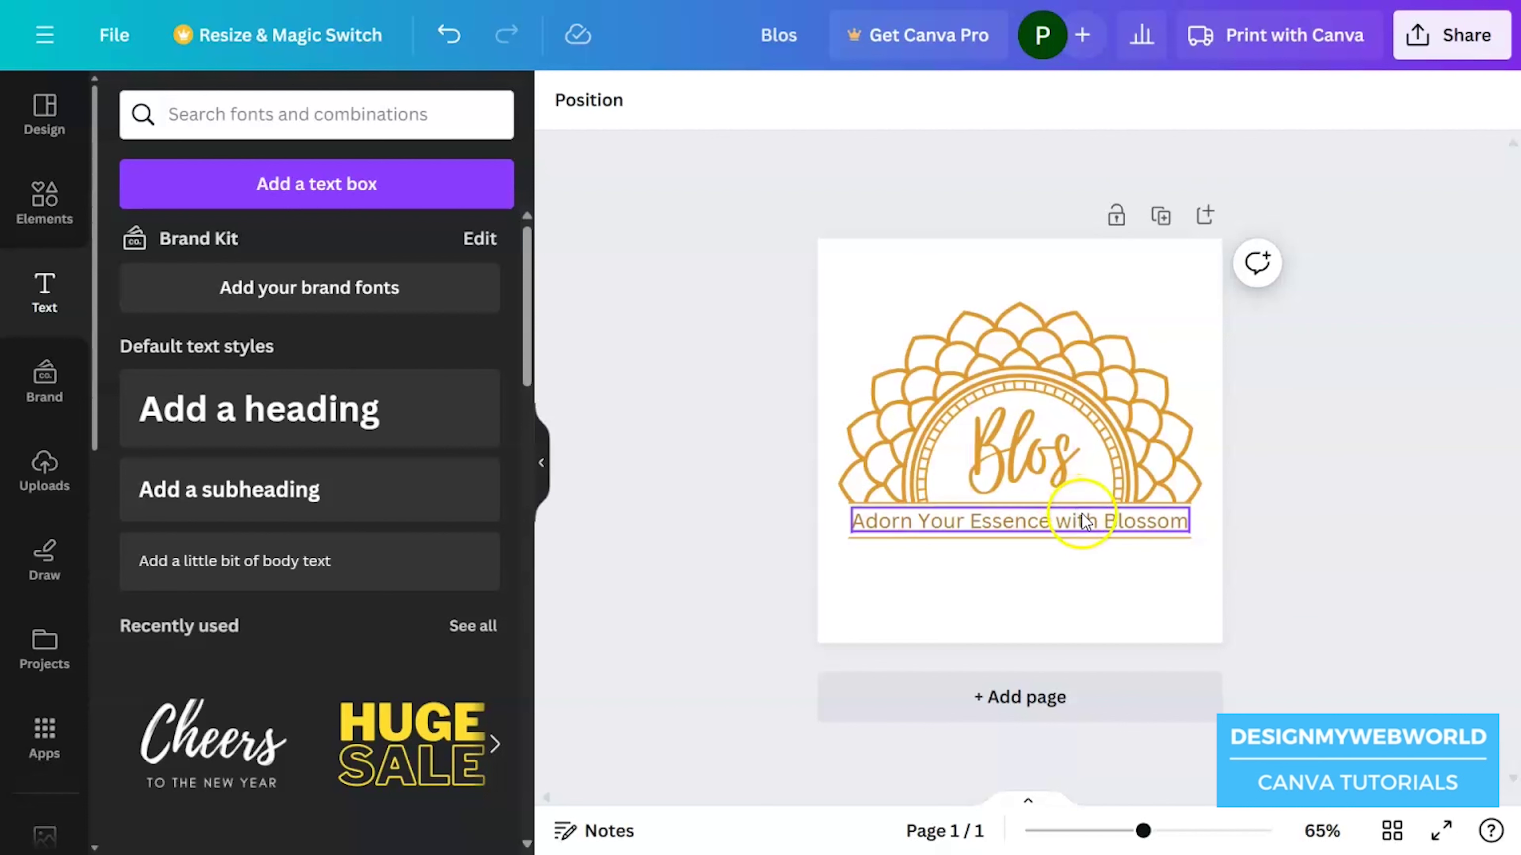
Colour the lower and upper horizontal lines with the tagline's darker gold from the document colours
left_click(943, 531)
left_click(985, 539)
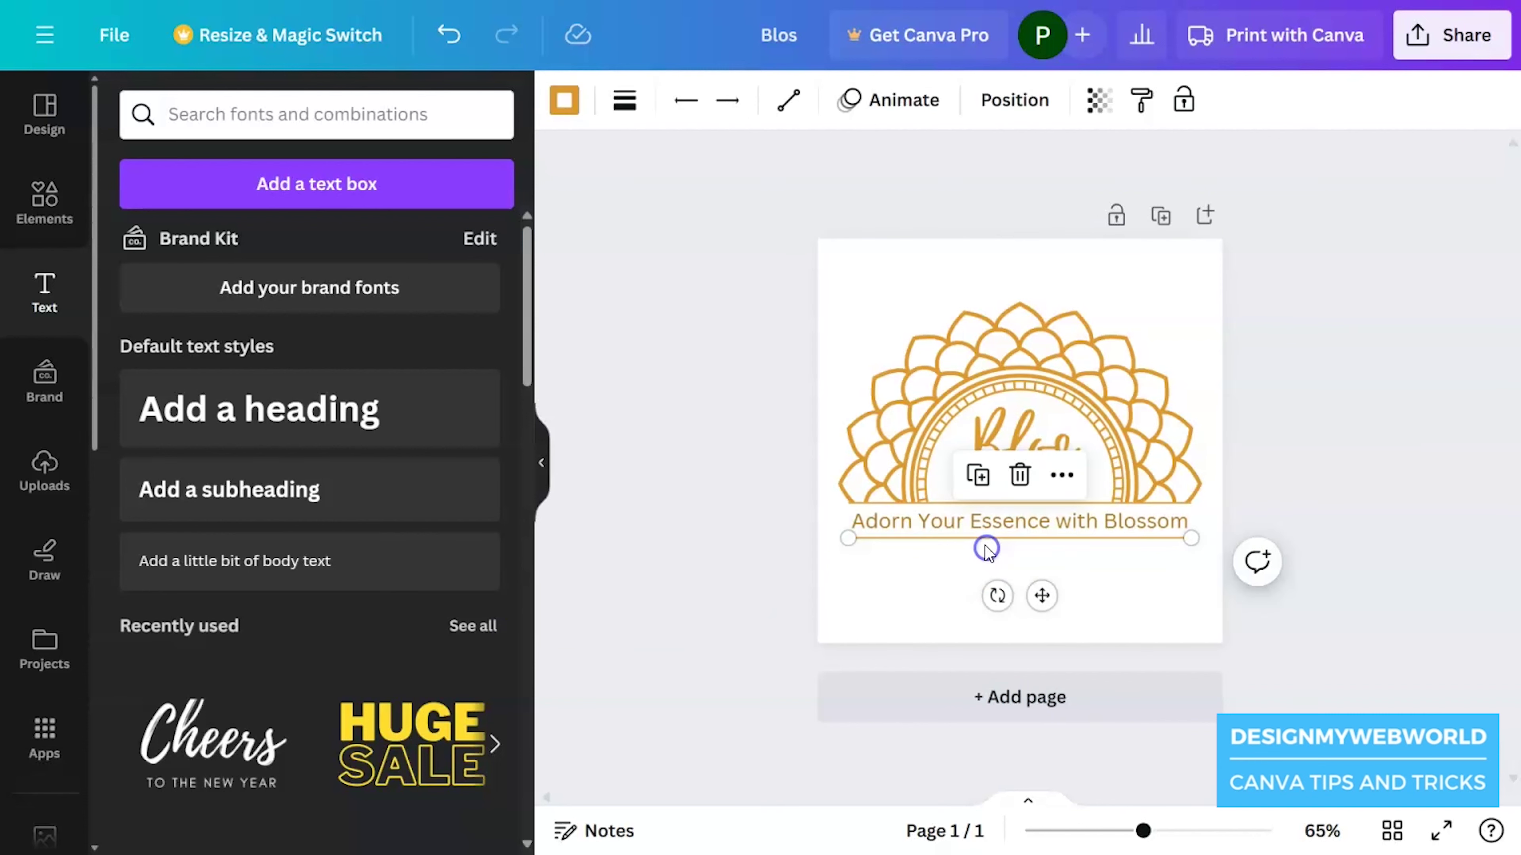
left_click(564, 100)
left_click(203, 250)
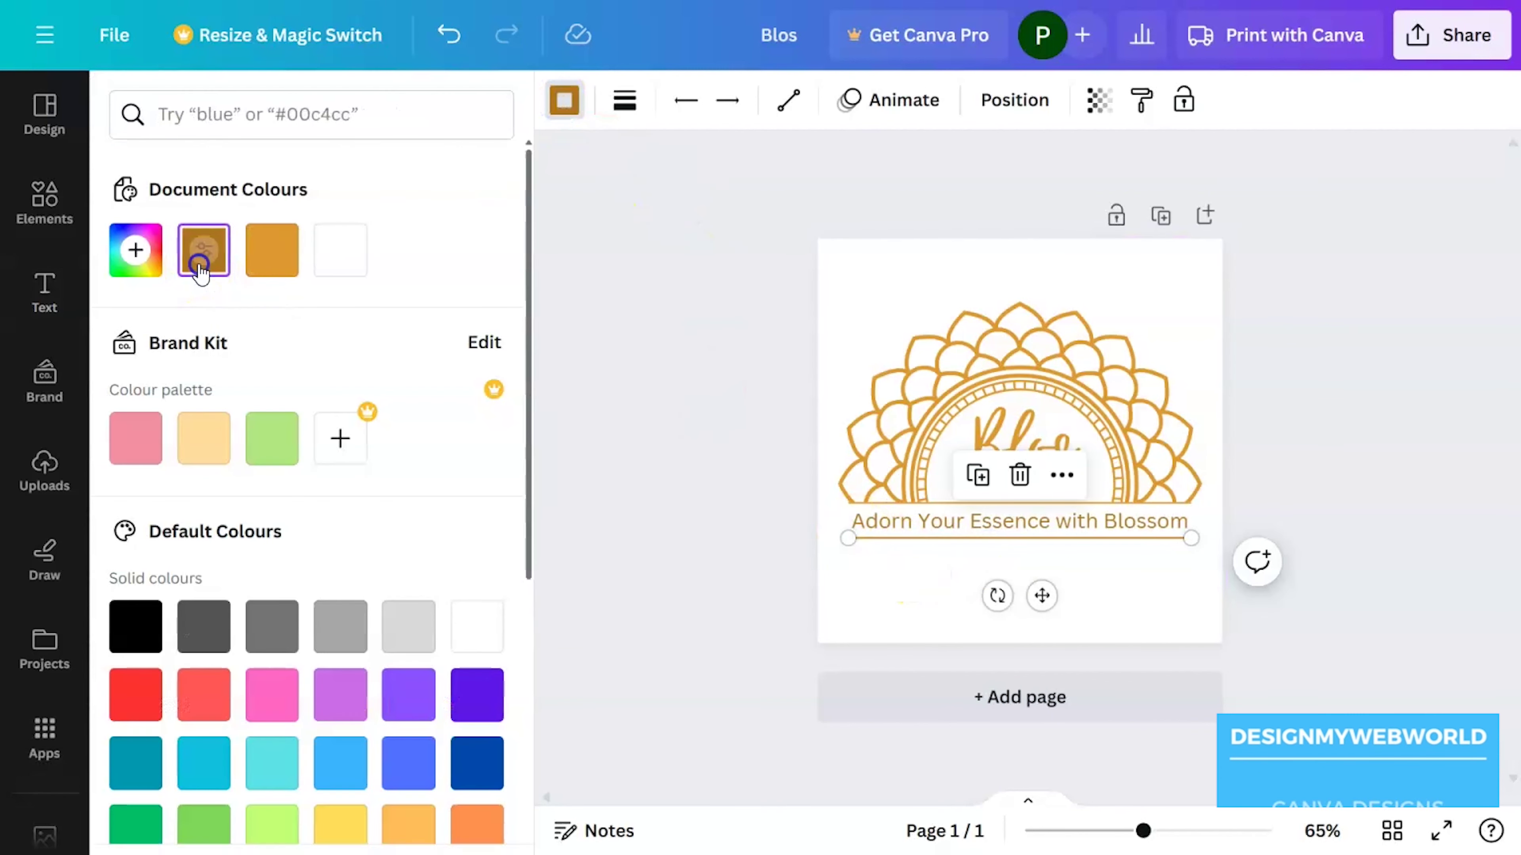
left_click(934, 503)
left_click(204, 250)
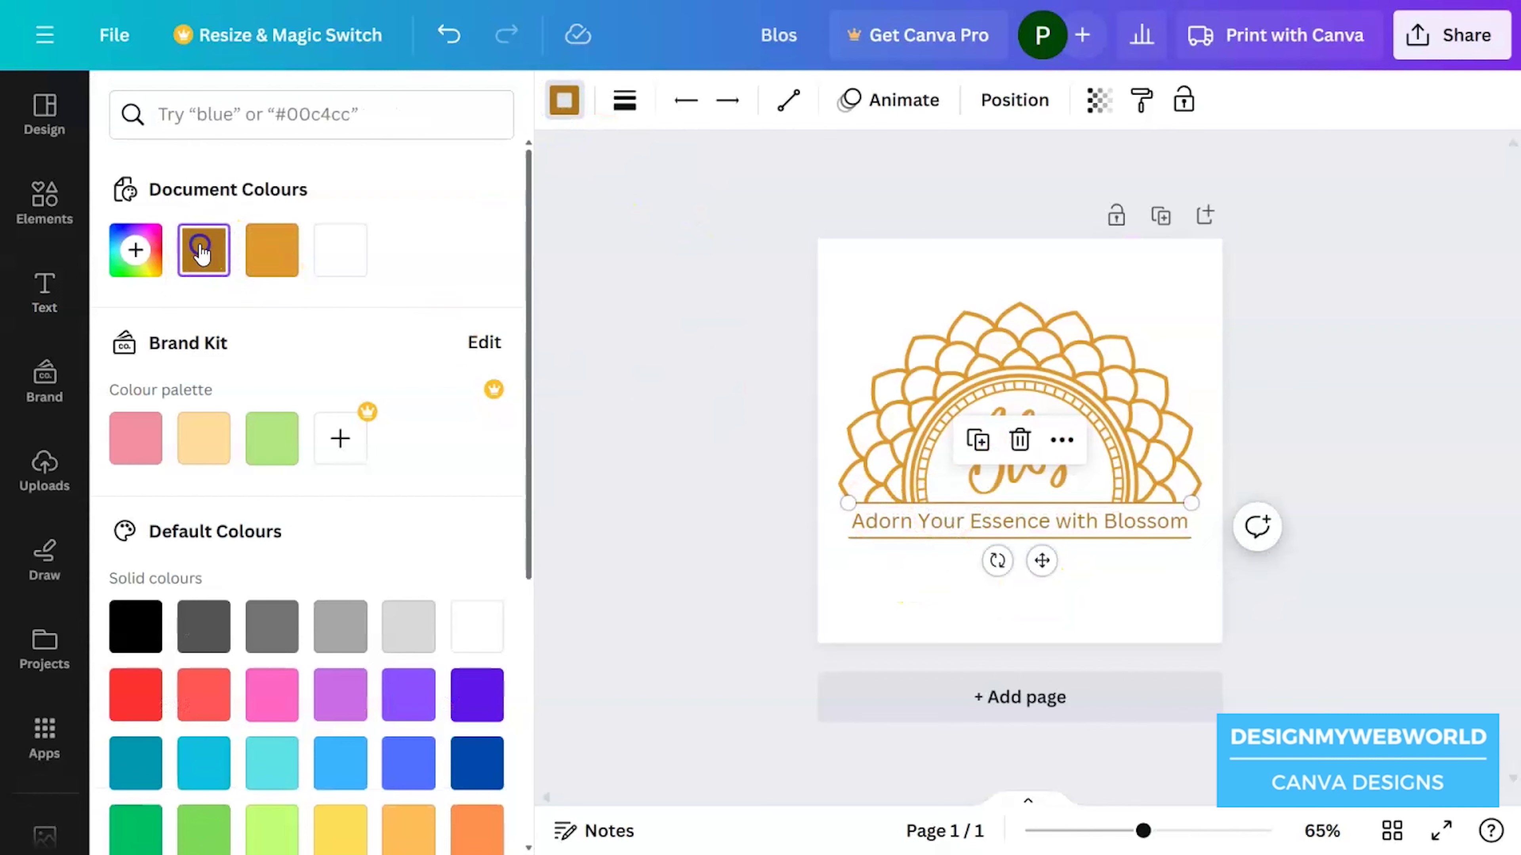
left_click(1125, 577)
scroll(1035, 588, "up", 5)
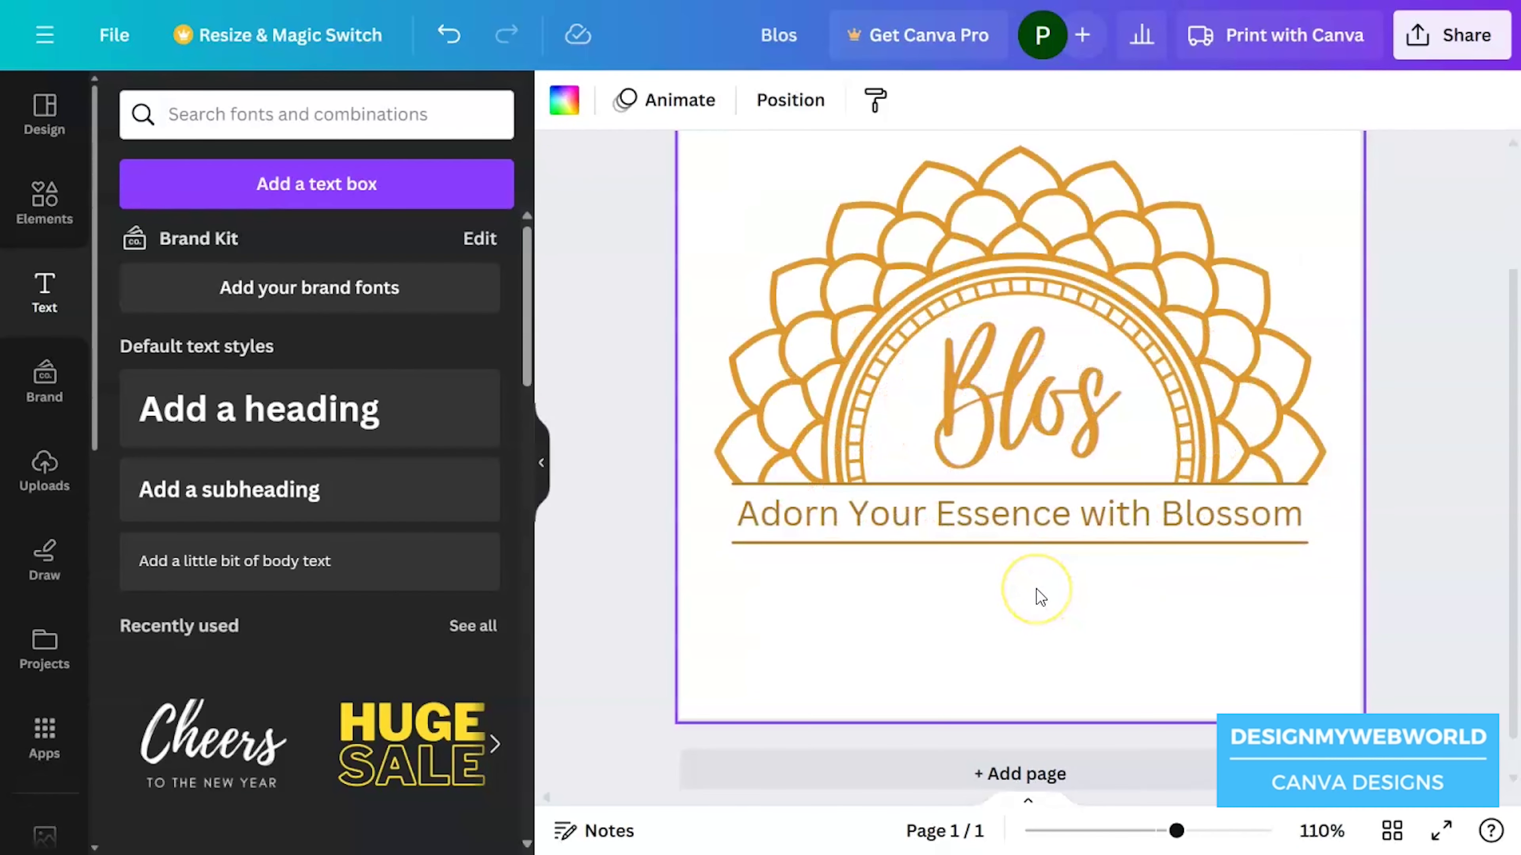
left_click(1019, 595)
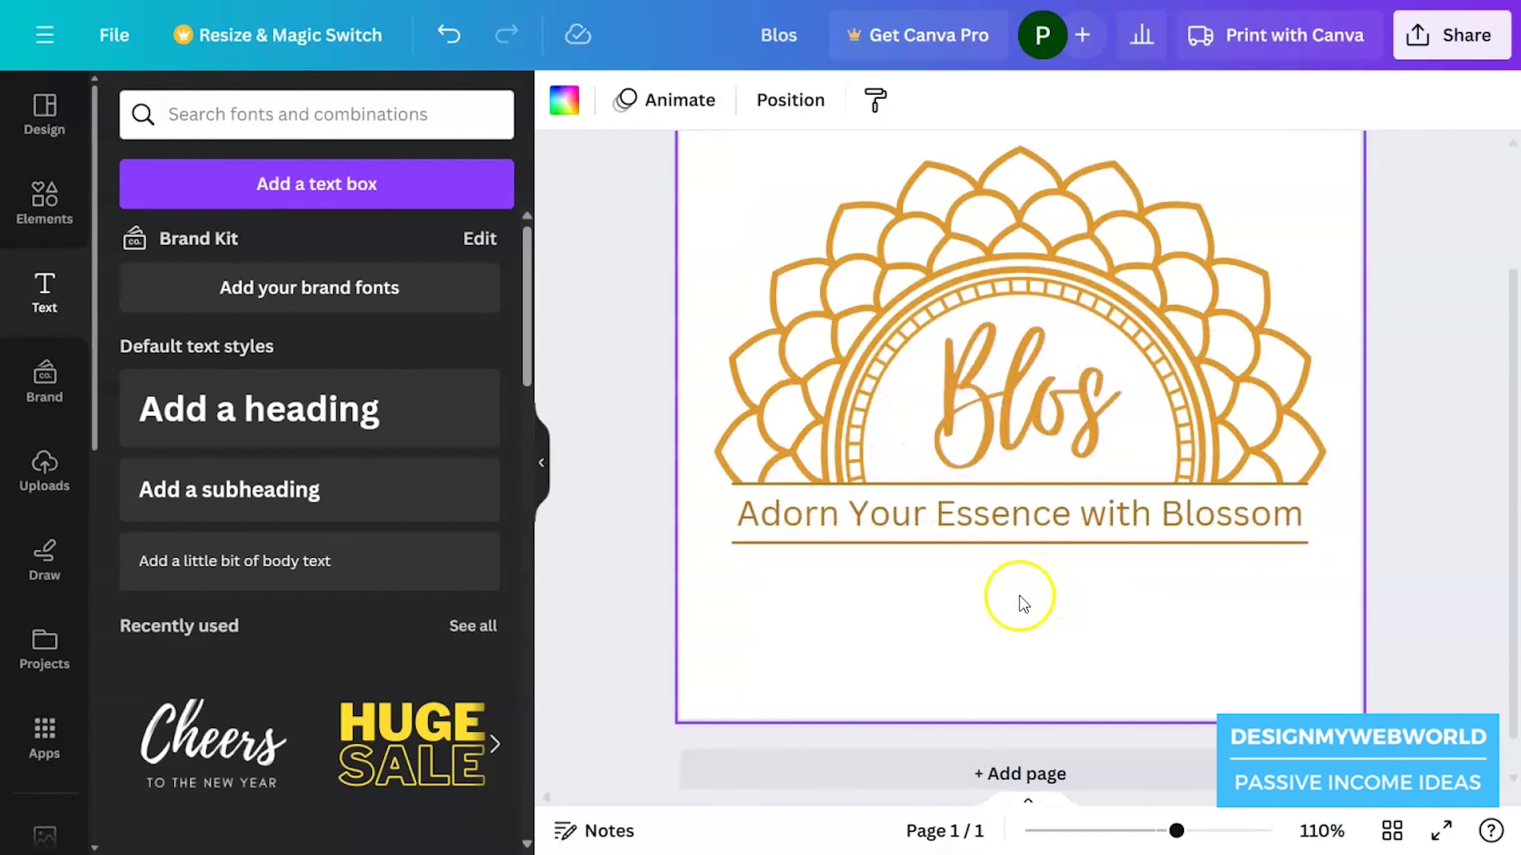
scroll(1020, 595, "down", 3)
left_click(1048, 626)
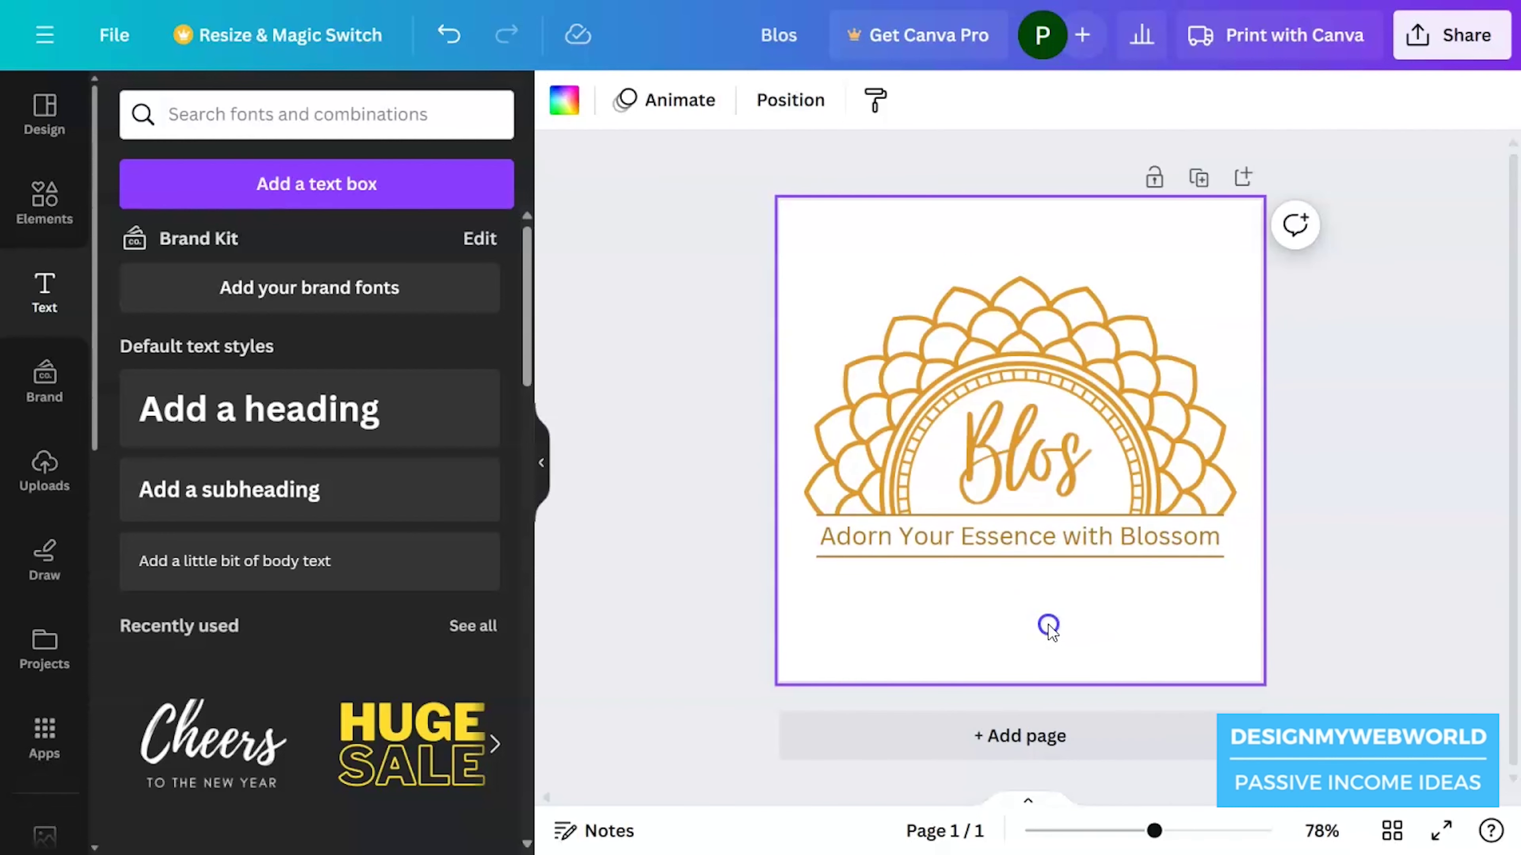